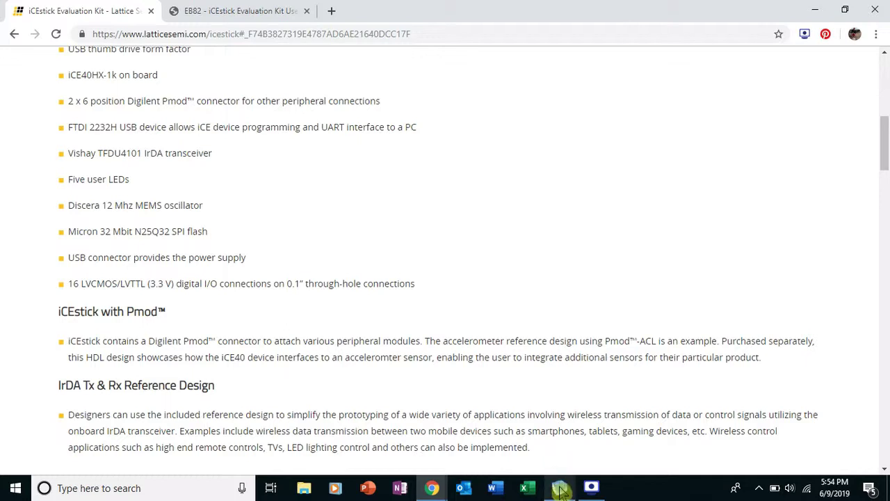
# Get ready to switch from the Chrome iCEstick page to the Lattice iCEcube2 window on the taskbar
pyautogui.moveTo(560, 490)
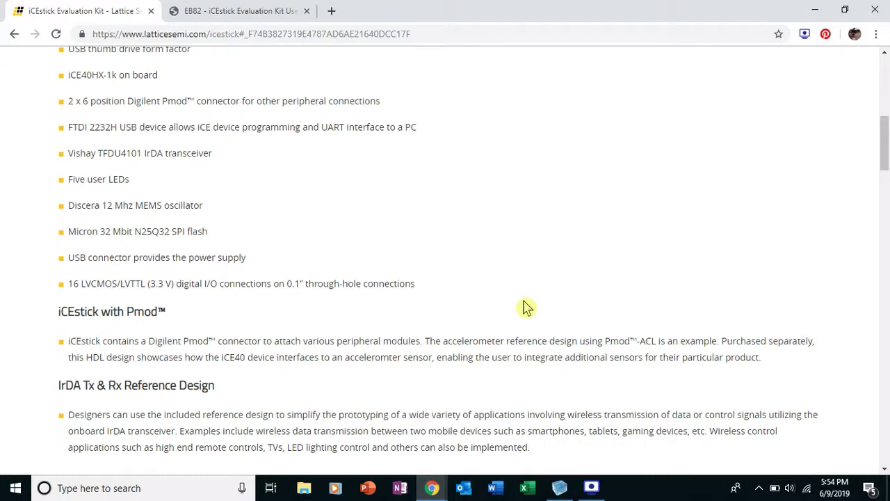
# Open ANDgate_sbt.project from C:\lscc\iCEcube2.2017.08\Youtube\ANDgate in iCEcube2
pyautogui.click(560, 488)
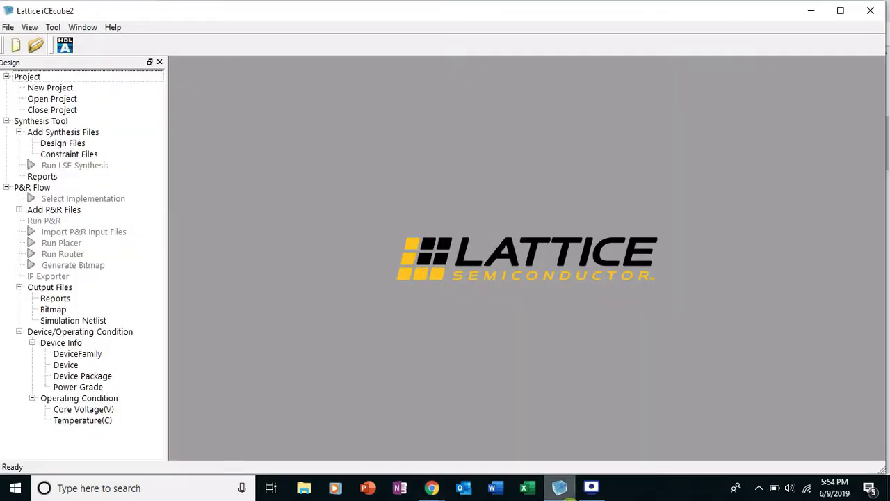
pyautogui.click(61, 101)
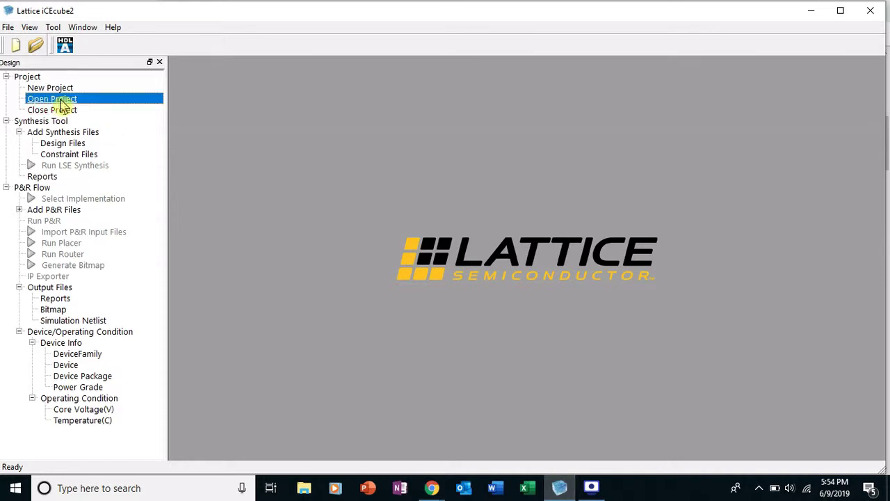
pyautogui.doubleClick(61, 103)
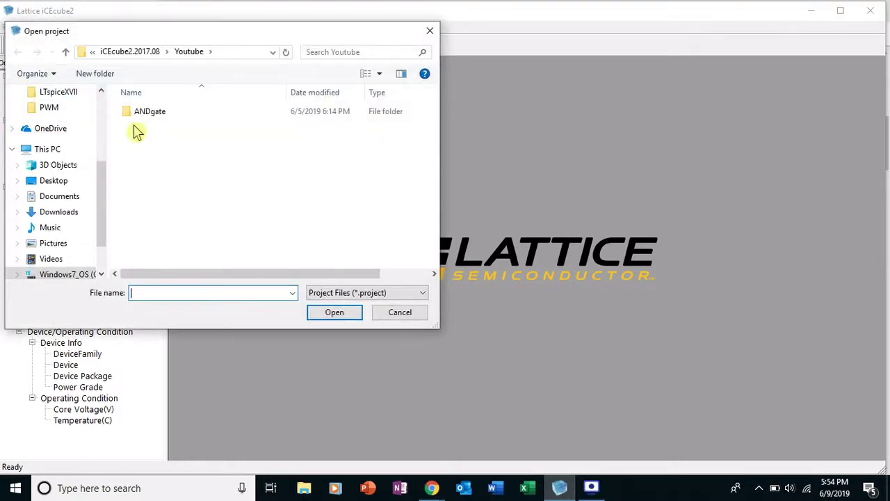
pyautogui.moveTo(103, 179); pyautogui.dragTo(103, 199)
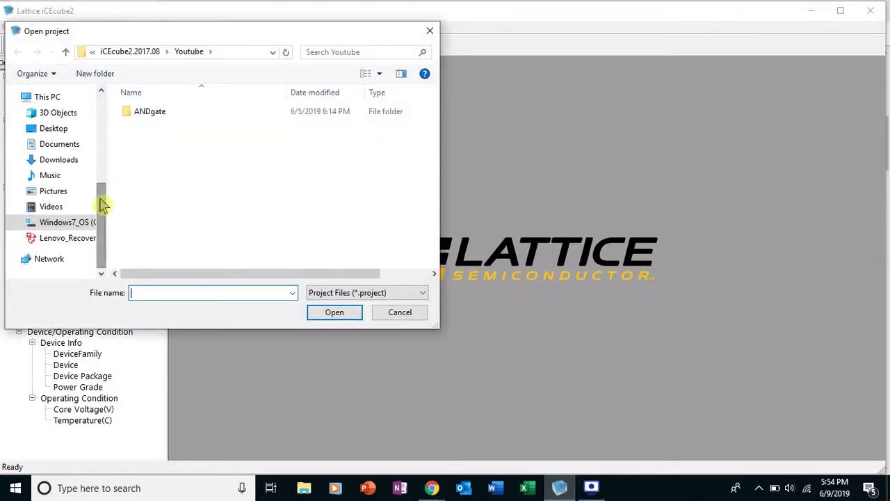
pyautogui.click(71, 222)
pyautogui.doubleClick(169, 194)
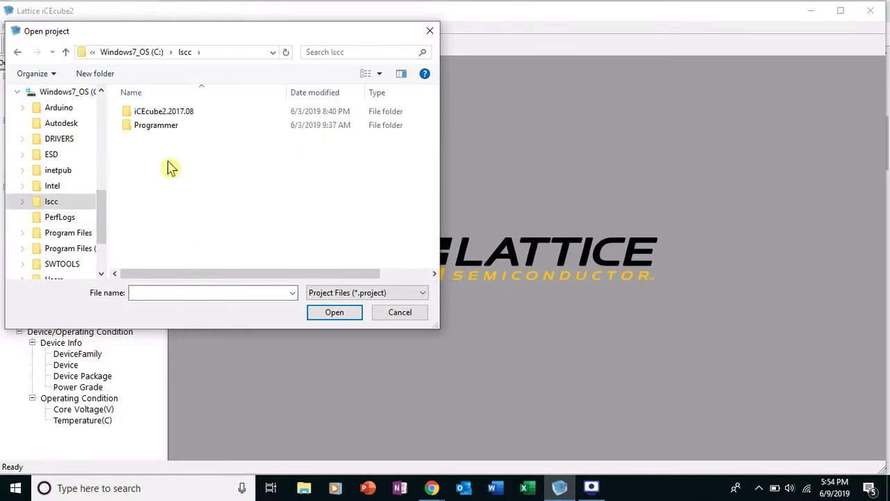
pyautogui.doubleClick(165, 113)
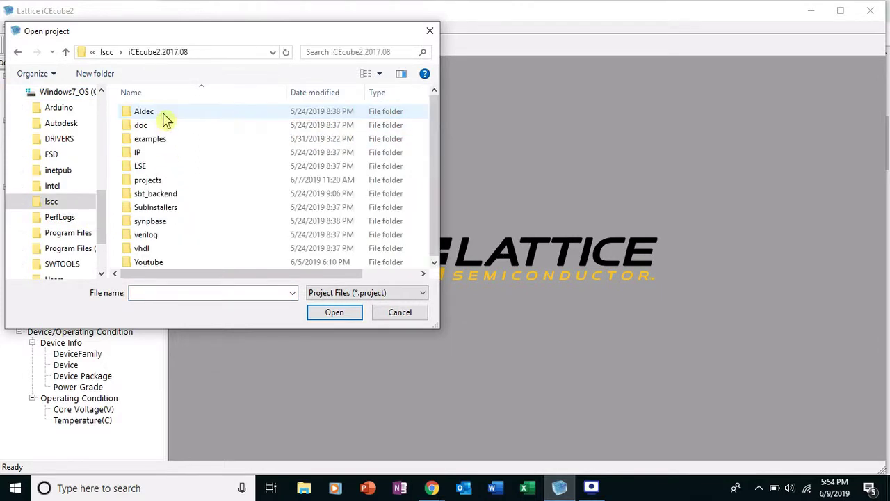
pyautogui.doubleClick(162, 265)
pyautogui.click(167, 116)
pyautogui.doubleClick(167, 116)
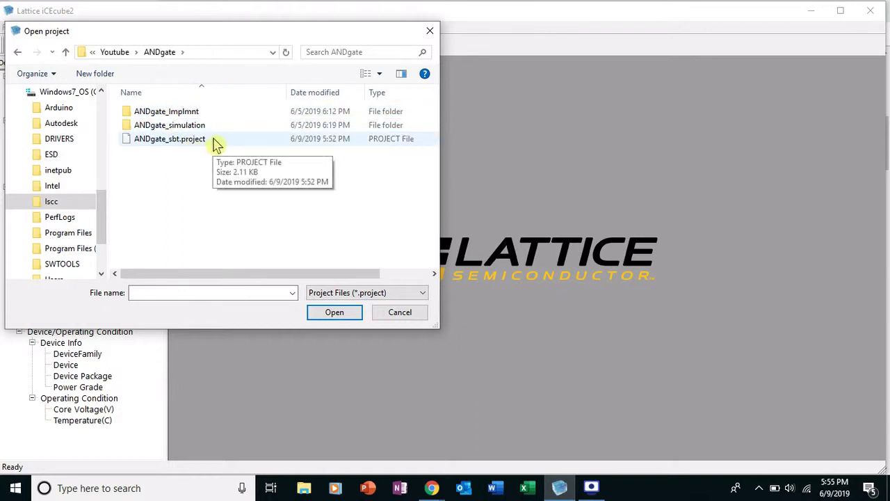
pyautogui.doubleClick(214, 139)
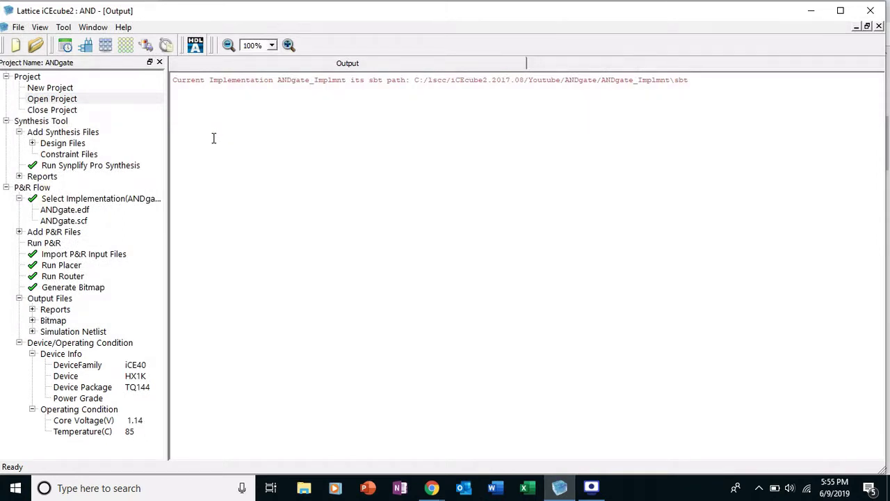
# Run Synplify Pro synthesis on the AND design and import its P&R input files
pyautogui.doubleClick(95, 170)
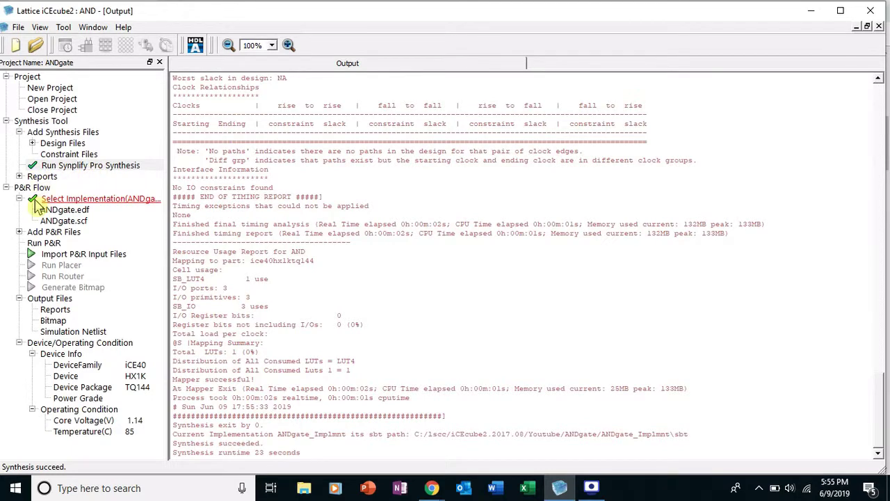
pyautogui.doubleClick(91, 255)
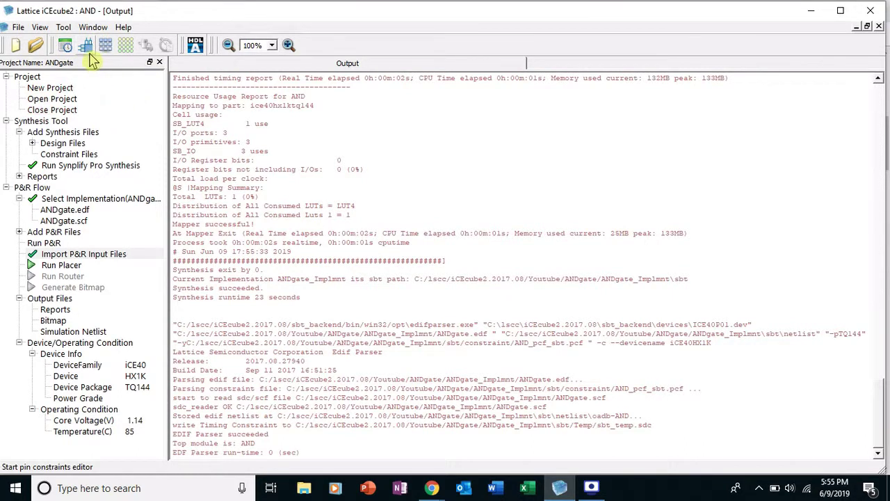
# Clear the pin locations of Y, B and A in the Pin Constraints Editor
pyautogui.click(87, 48)
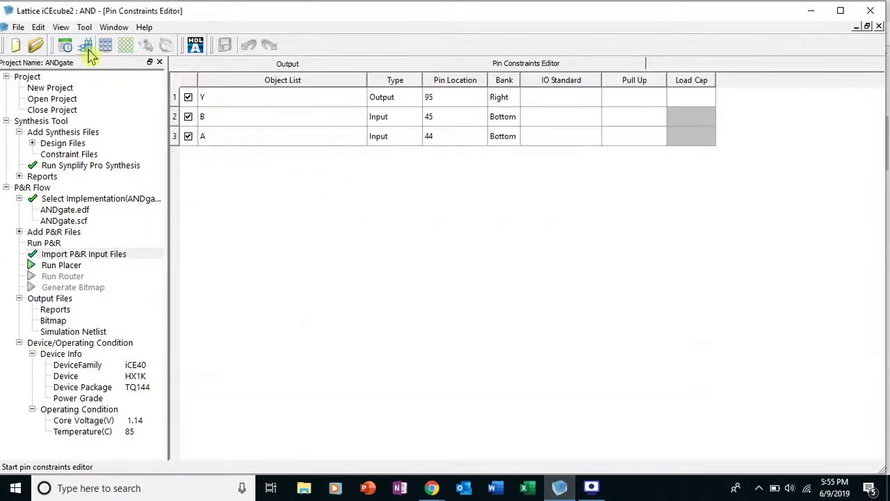
pyautogui.click(433, 99)
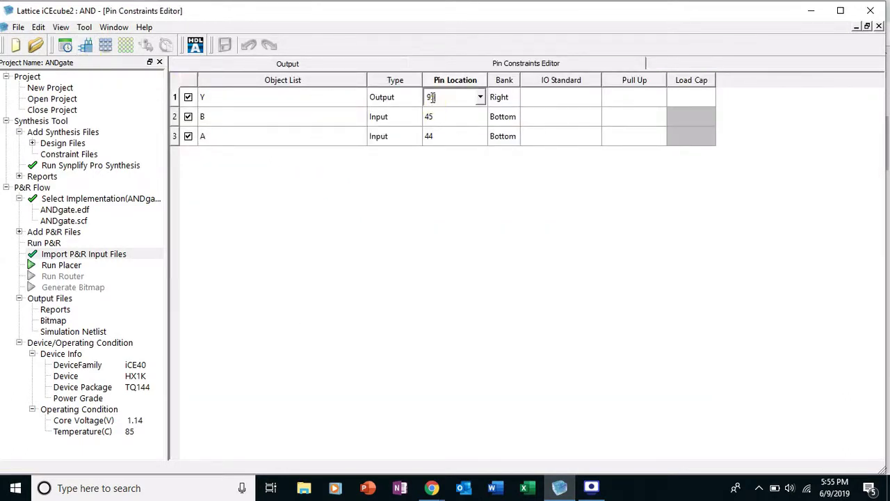
pyautogui.click(484, 193)
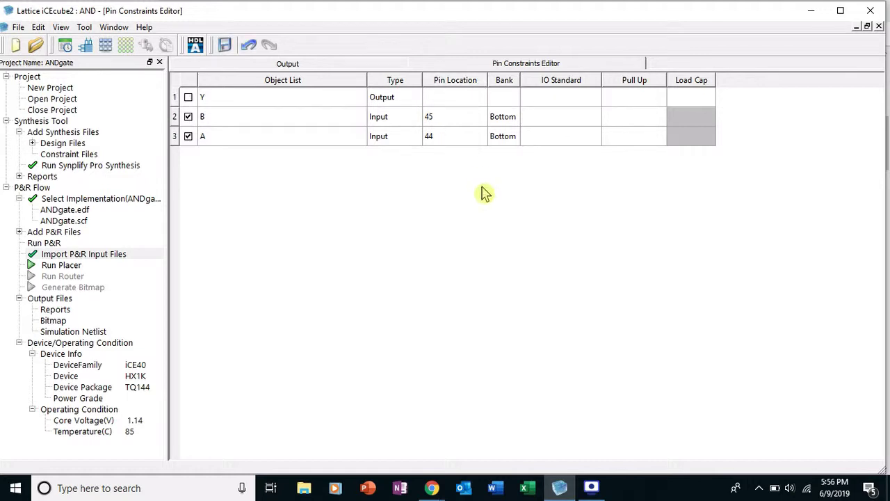
pyautogui.click(443, 116)
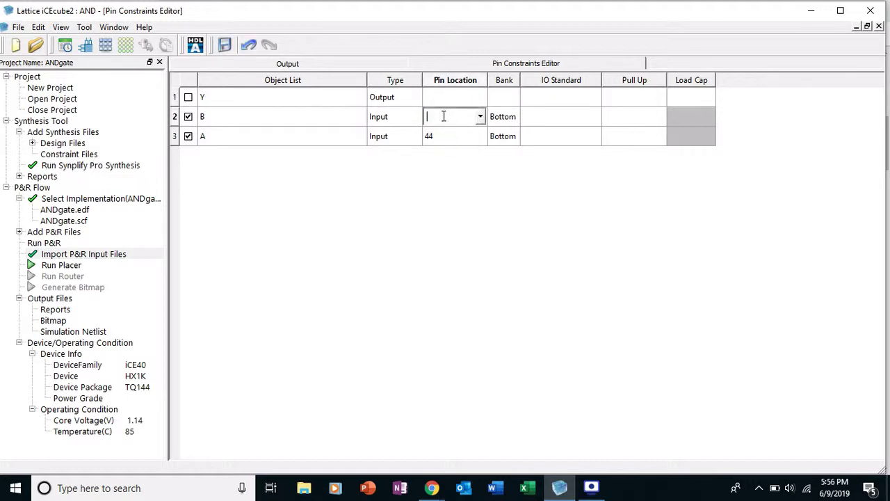
pyautogui.click(456, 180)
pyautogui.click(436, 136)
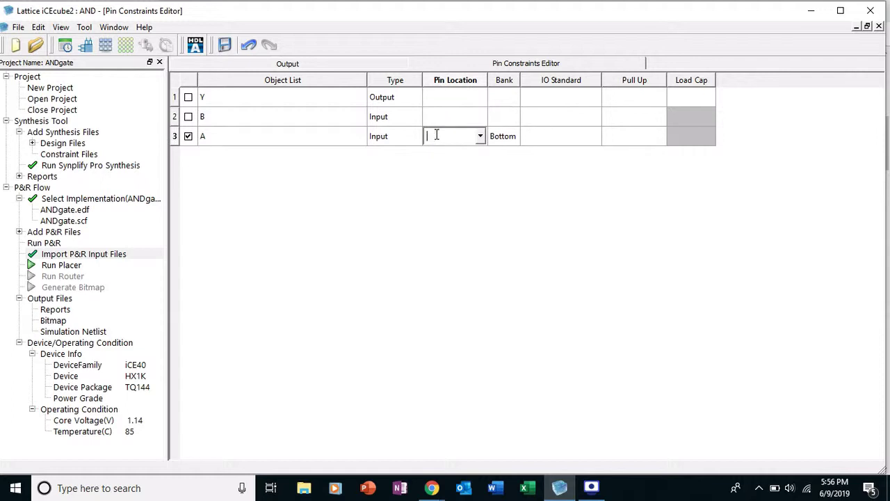
pyautogui.click(485, 229)
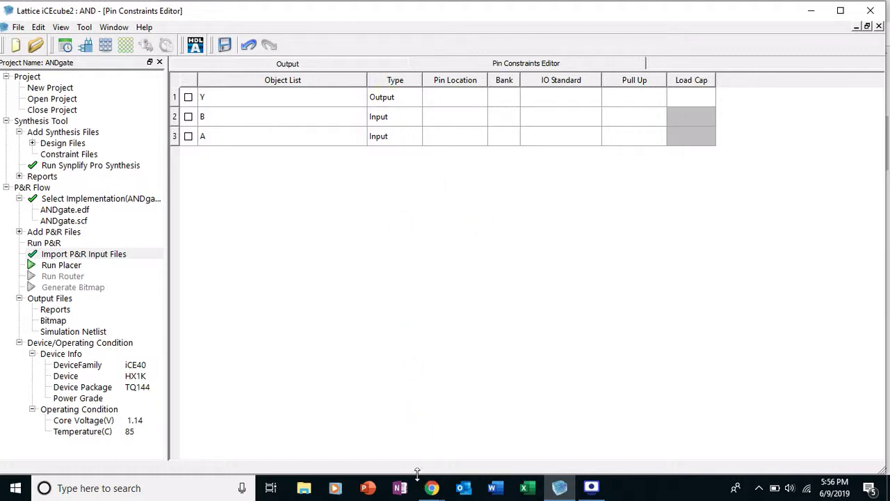
# Enlarge the iCEstick side-view photo to read J3 header pins 44, 45, 47, 48, 56, 60, 62
pyautogui.moveTo(430, 488)
pyautogui.click(389, 432)
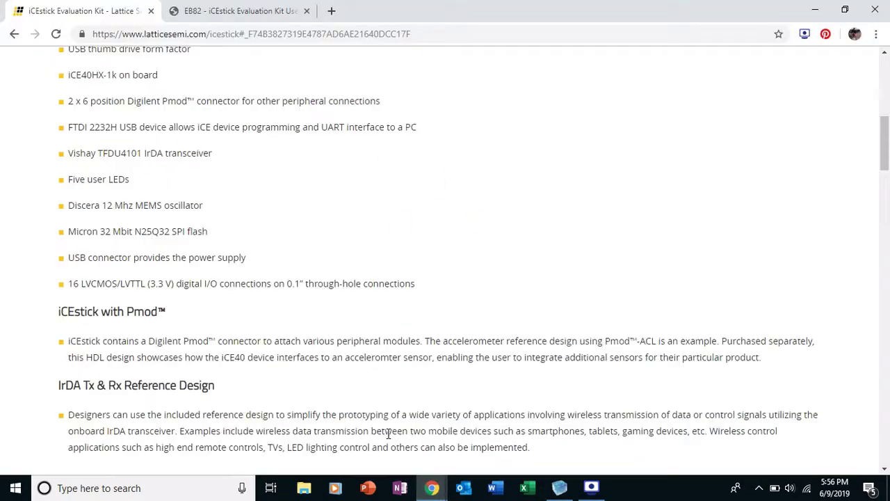
pyautogui.moveTo(884, 139); pyautogui.dragTo(881, 230)
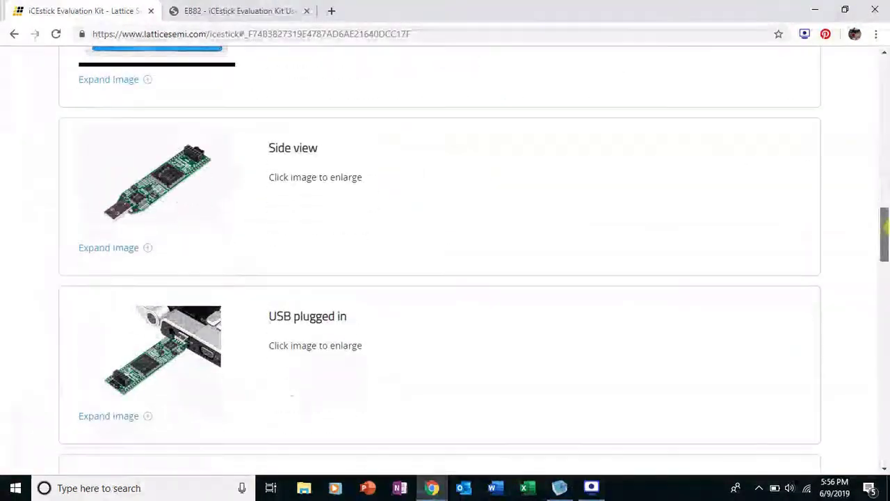
pyautogui.click(142, 212)
pyautogui.moveTo(326, 441); pyautogui.dragTo(588, 440)
pyautogui.moveTo(665, 192); pyautogui.dragTo(659, 224)
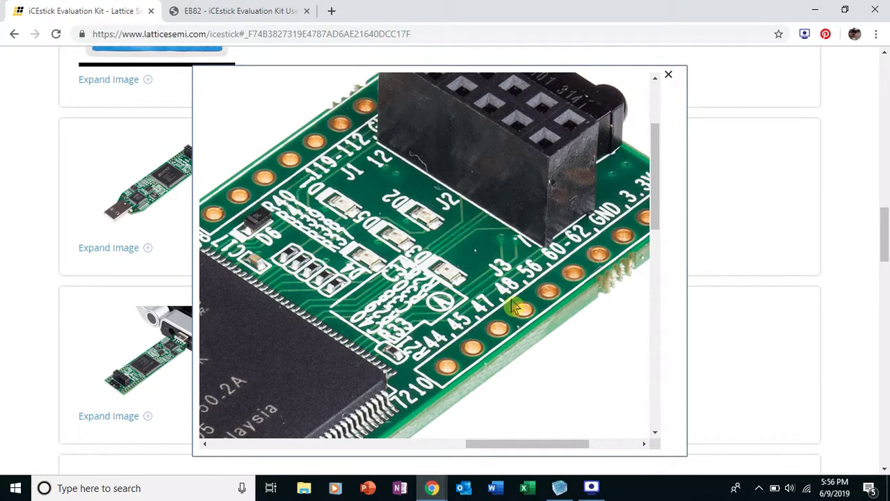
# Assign input B to pin 44 and input A to pin 45, then return to the iCEstick page
pyautogui.click(559, 487)
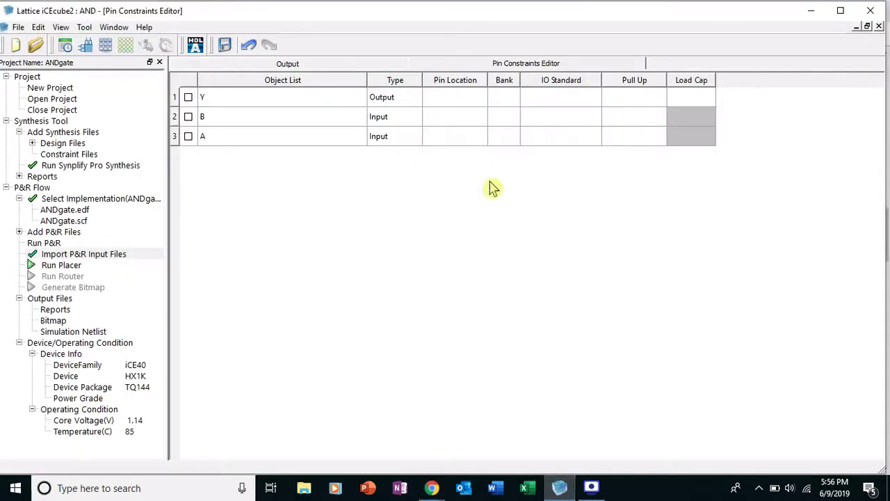
pyautogui.click(458, 117)
pyautogui.write('44')
pyautogui.click(458, 136)
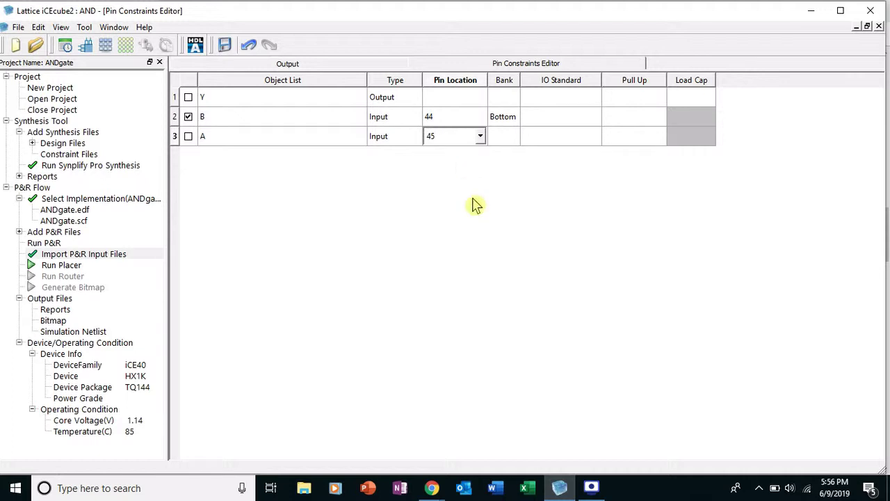
pyautogui.press('Return')
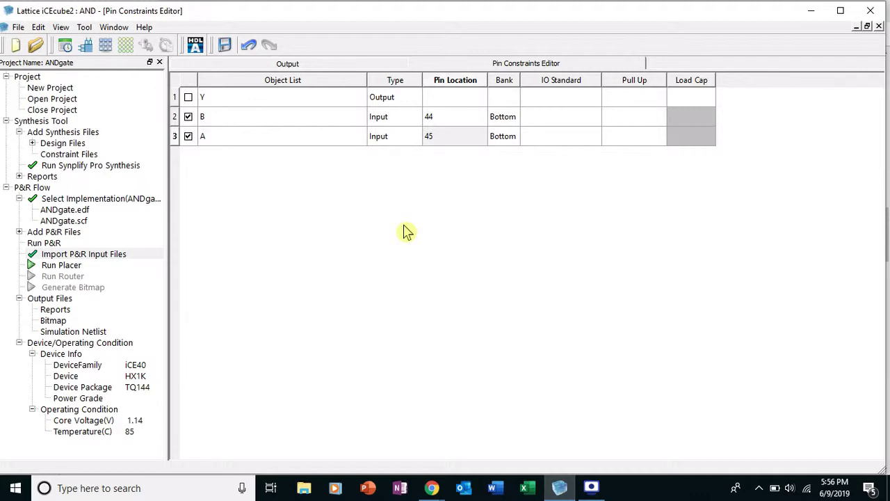
pyautogui.moveTo(432, 488)
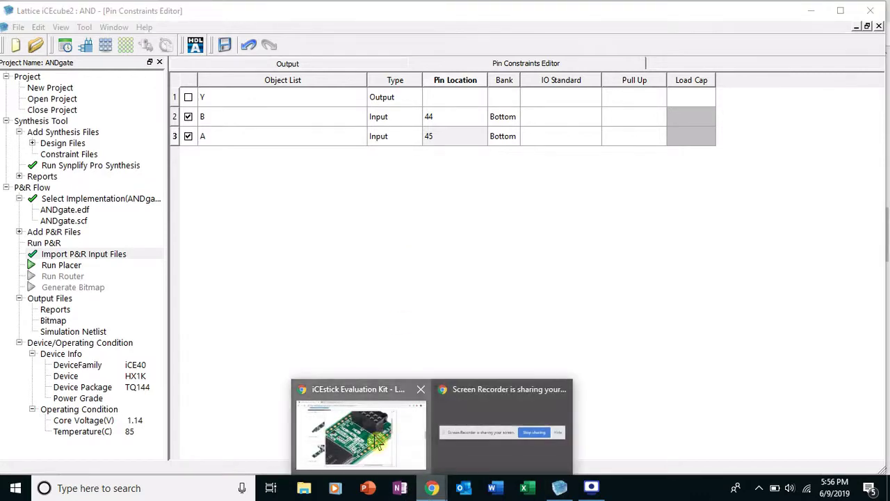
pyautogui.click(375, 441)
# Close the board photo and find green LED D5 on pin 95 in the manual's Table 1
pyautogui.click(668, 74)
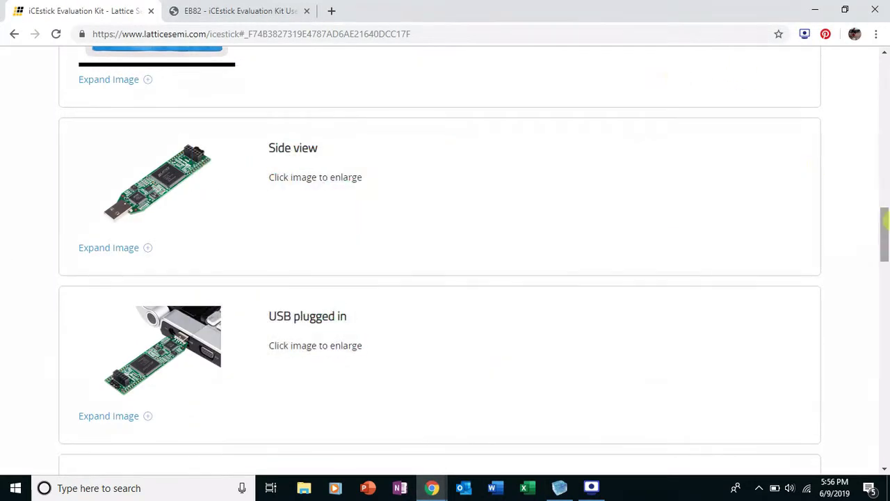
pyautogui.moveTo(886, 220); pyautogui.dragTo(885, 368)
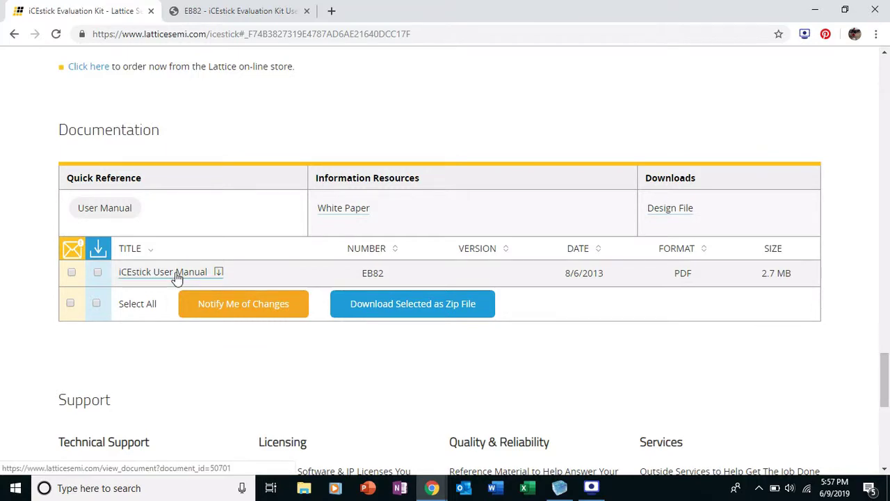
pyautogui.click(217, 11)
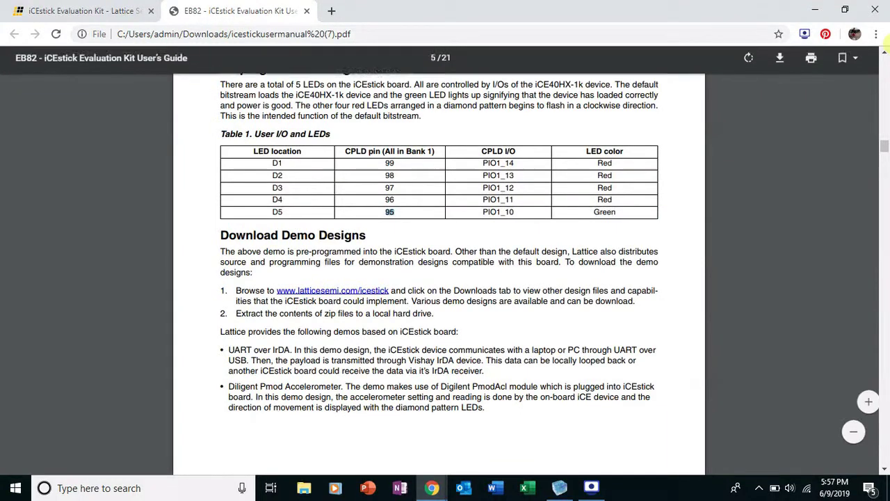
pyautogui.moveTo(886, 148); pyautogui.dragTo(885, 146)
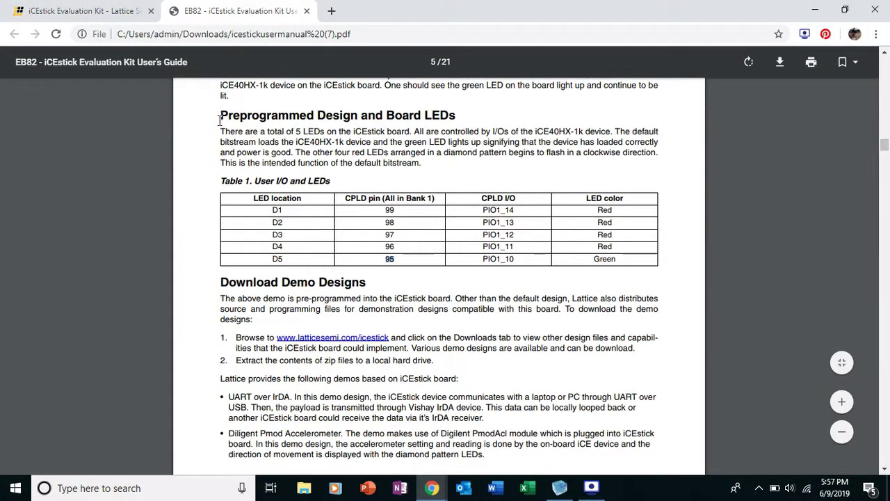
pyautogui.moveTo(221, 180); pyautogui.dragTo(334, 178)
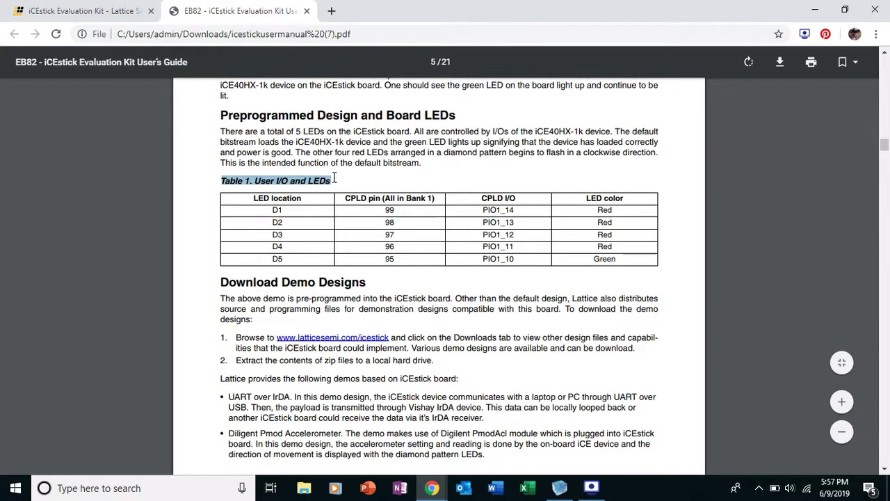
pyautogui.click(412, 189)
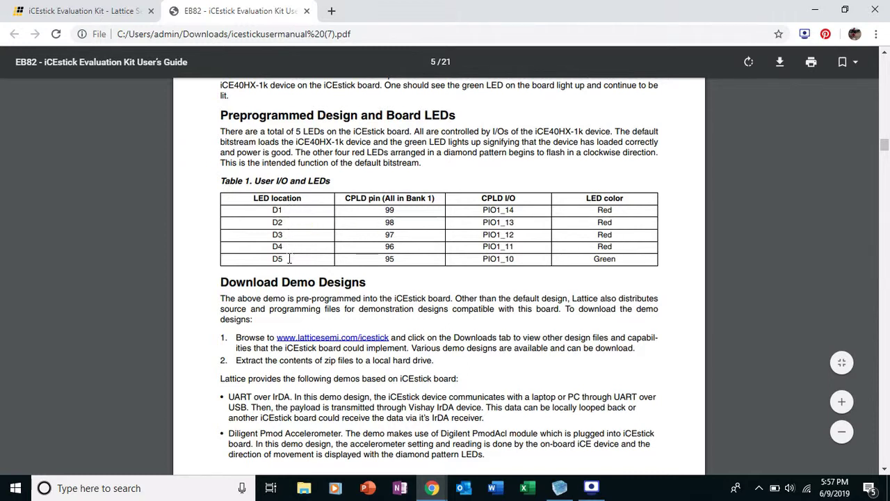
pyautogui.moveTo(616, 261); pyautogui.dragTo(592, 260)
pyautogui.click(389, 260)
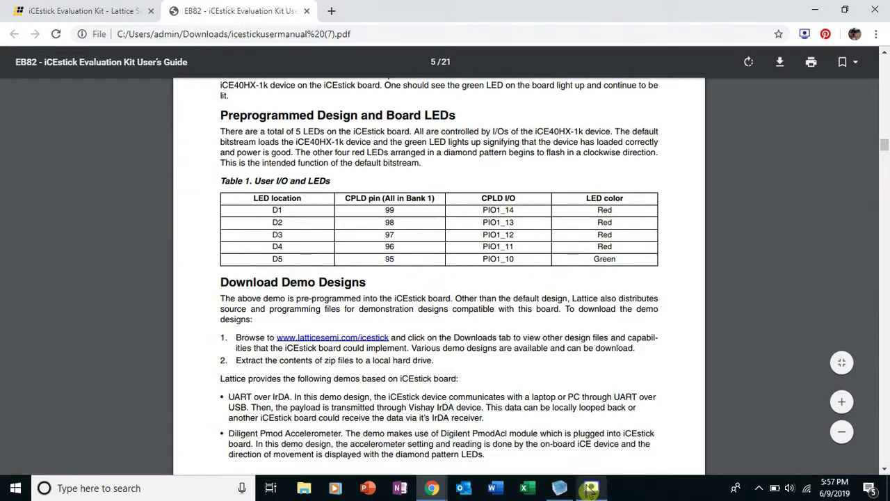
# Set output Y to pin 95 and save, overwriting the existing .pcf constraints file
pyautogui.click(560, 488)
pyautogui.click(463, 96)
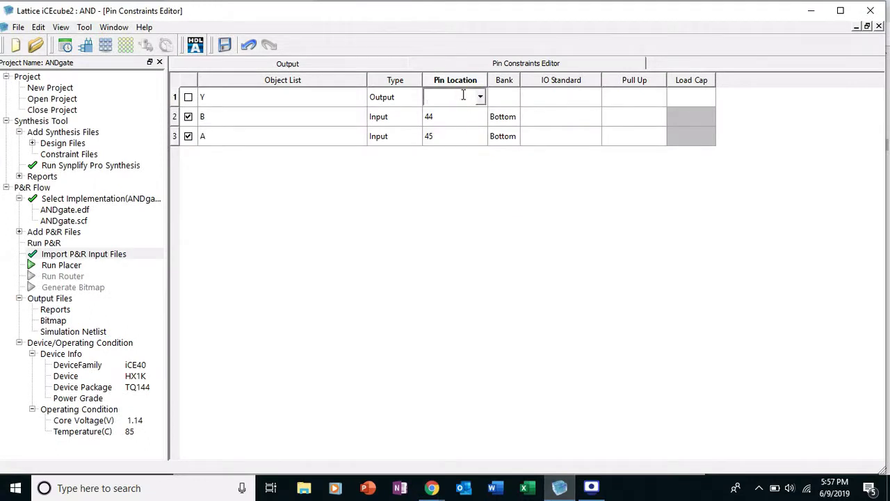
pyautogui.click(489, 160)
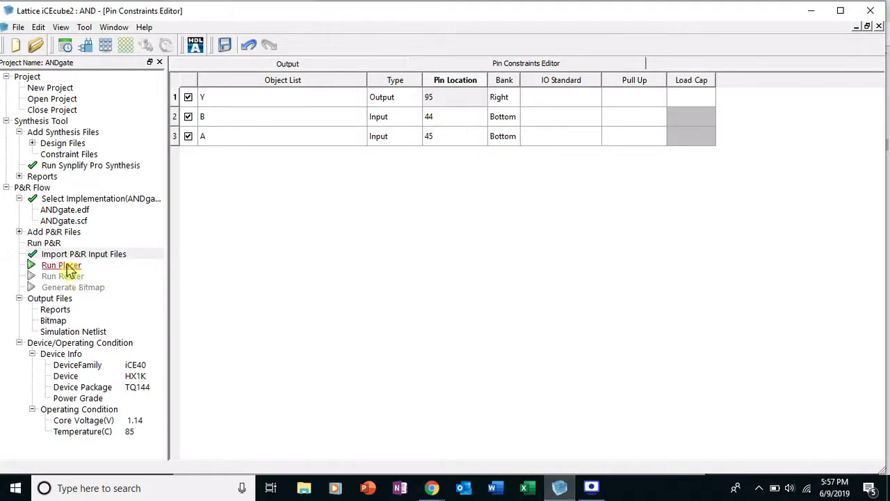
pyautogui.click(224, 47)
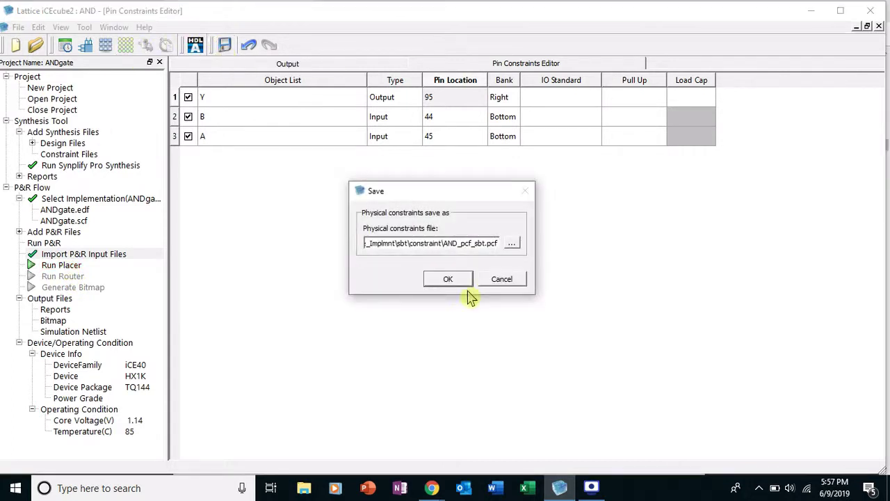
pyautogui.click(459, 282)
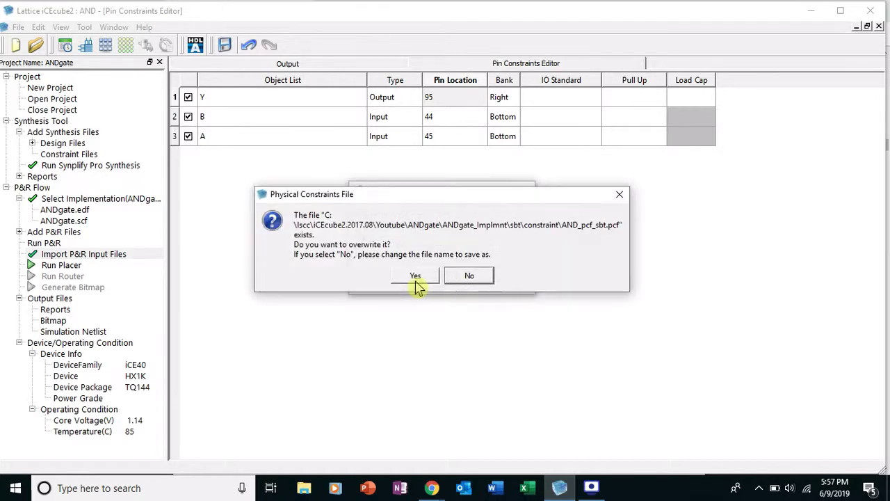
pyautogui.click(415, 276)
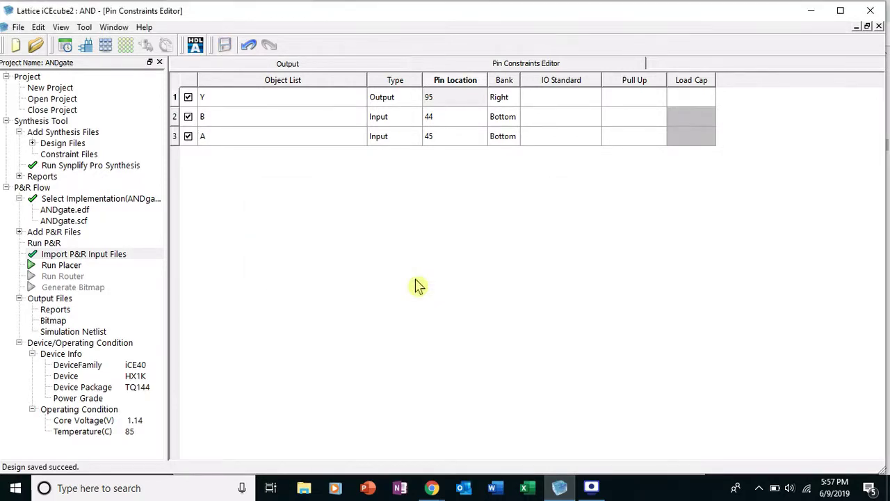
# Run the placer, router and bitmap generation, then show the desktop
pyautogui.doubleClick(61, 267)
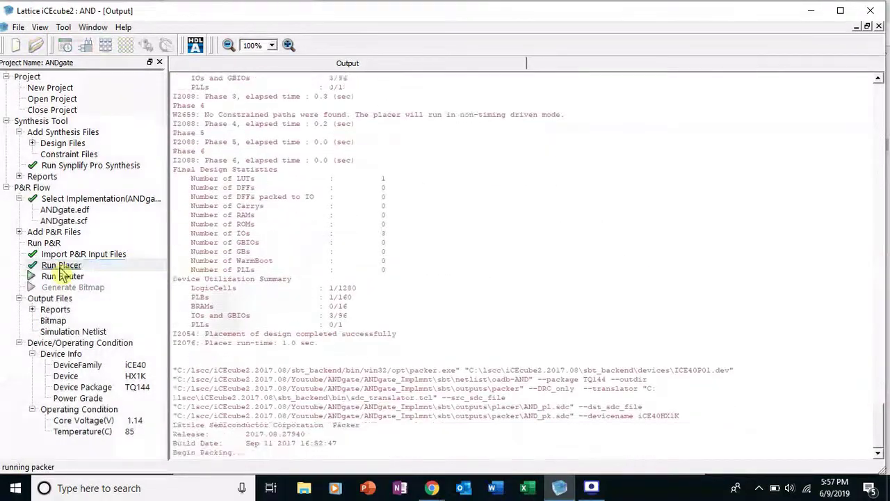
pyautogui.doubleClick(60, 278)
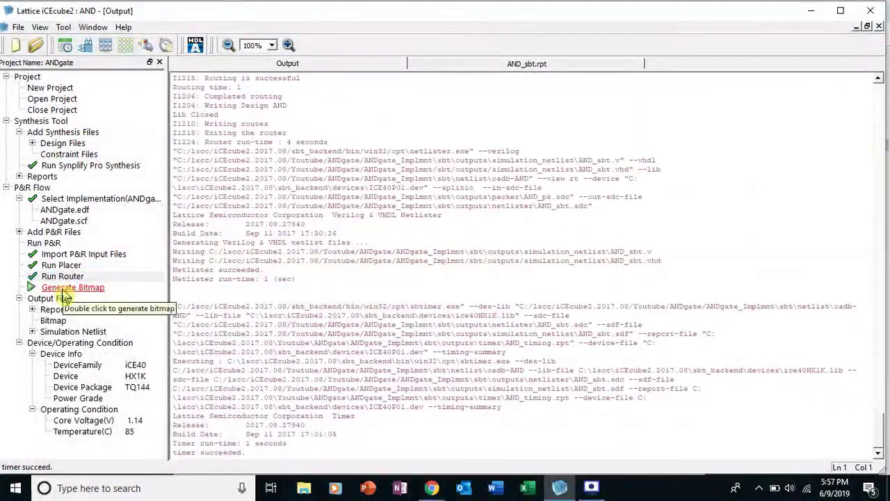
pyautogui.doubleClick(62, 292)
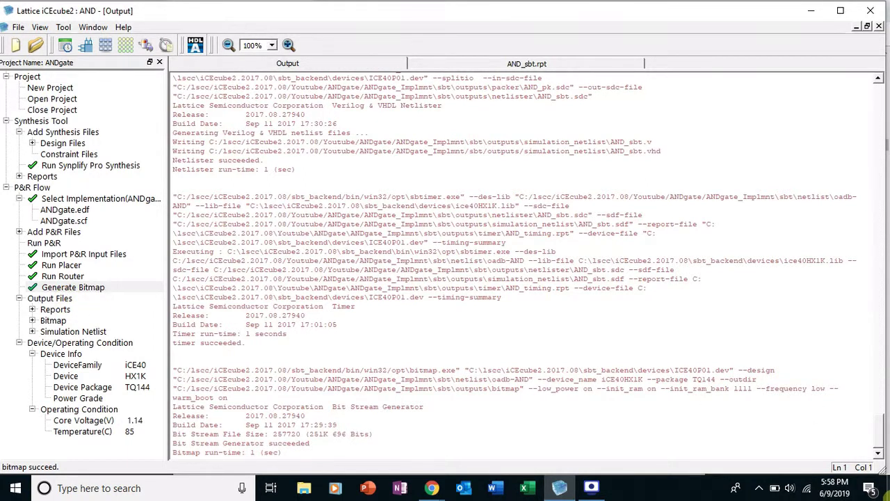
pyautogui.press('super+d')
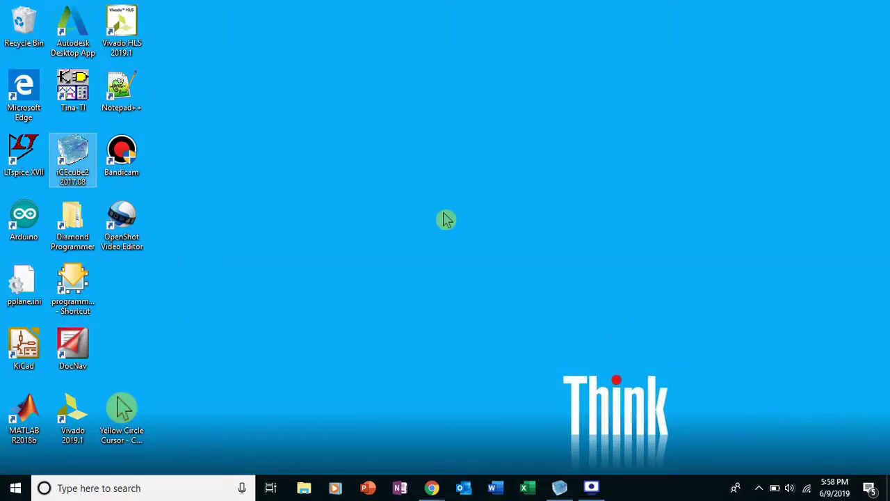
# Launch Diamond Programmer from the programmer.exe shortcut and create a new project from a JTAG scan
pyautogui.click(73, 282)
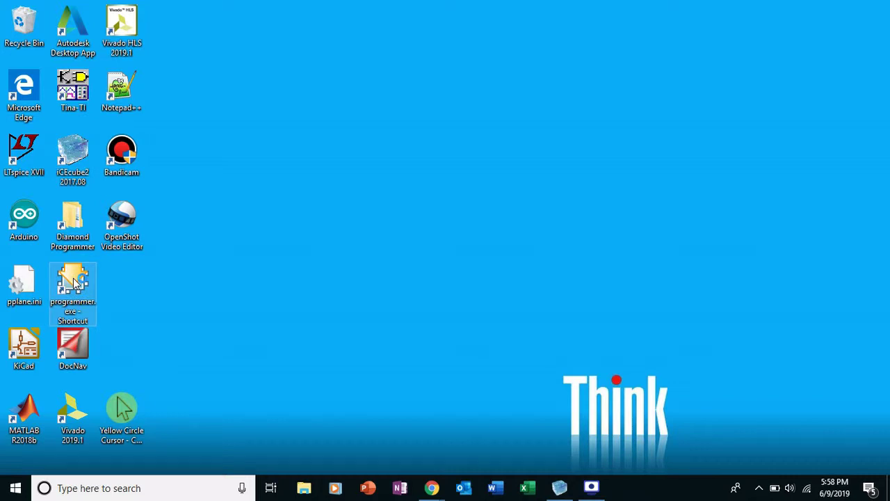
pyautogui.doubleClick(73, 282)
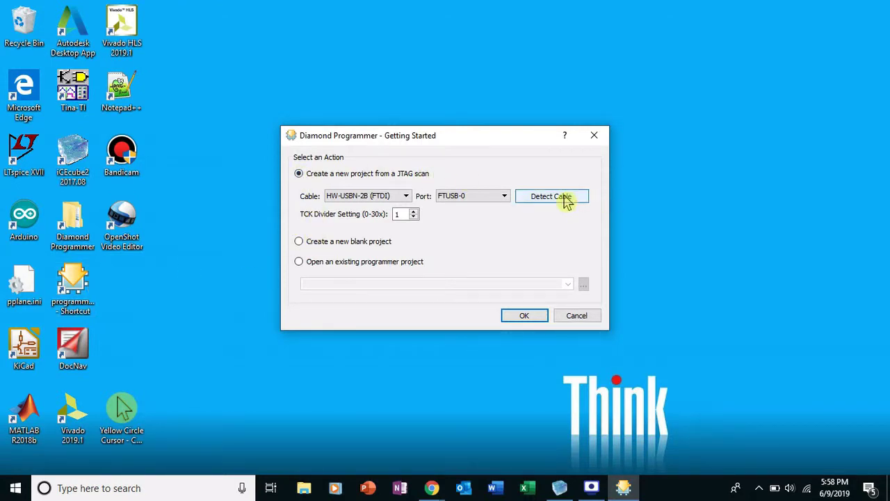
pyautogui.click(523, 318)
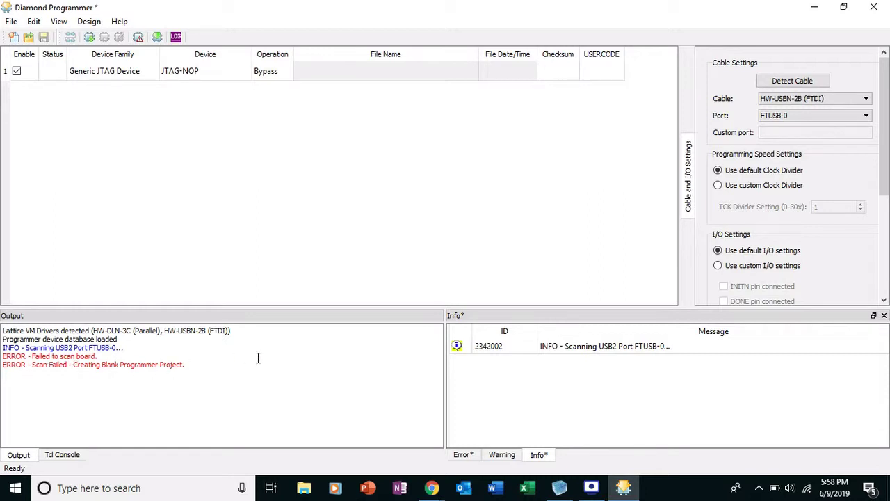
# Set row 1's device family to iCE40 and its device to iCE40HX1K
pyautogui.click(108, 77)
pyautogui.click(153, 76)
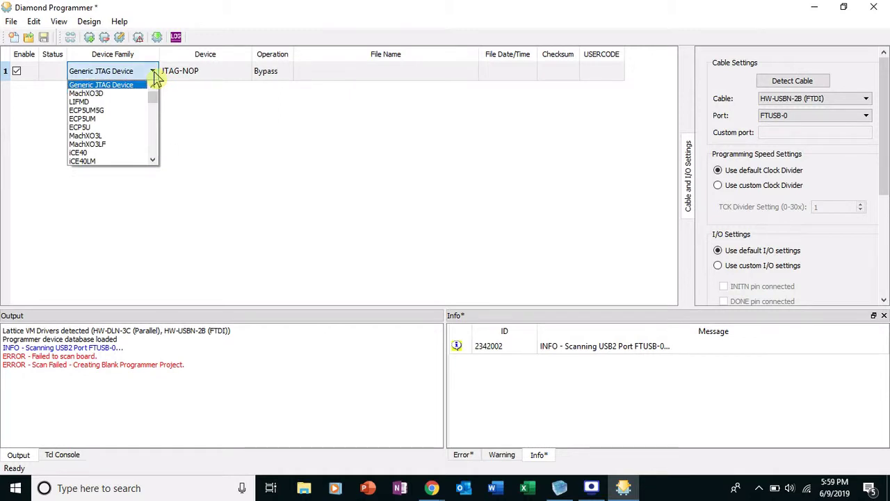
pyautogui.scroll(-2, 154, 103)
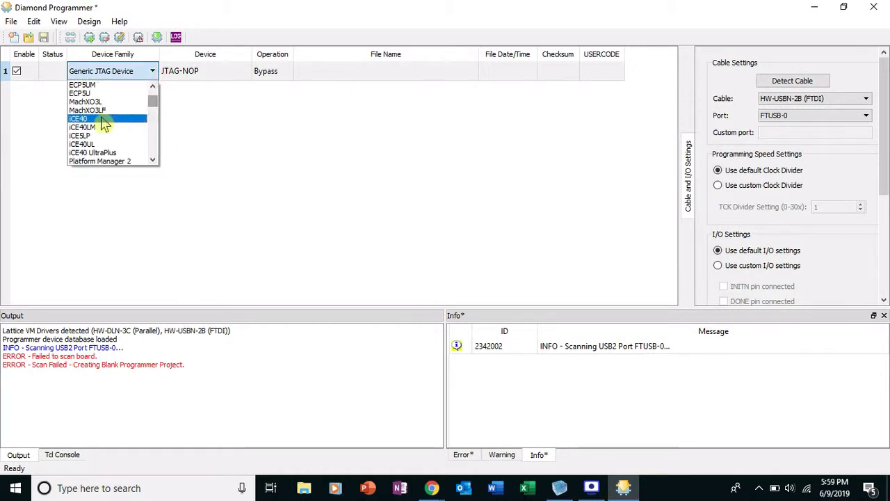
pyautogui.click(100, 120)
pyautogui.click(205, 74)
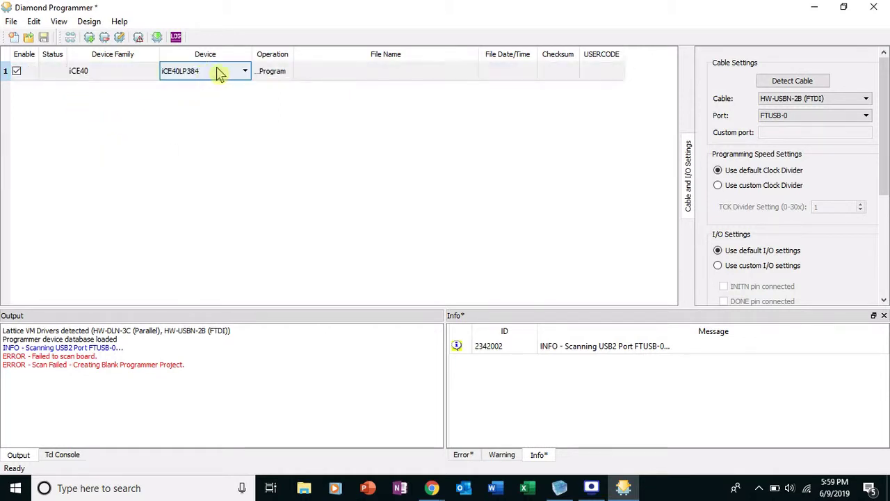
pyautogui.click(246, 72)
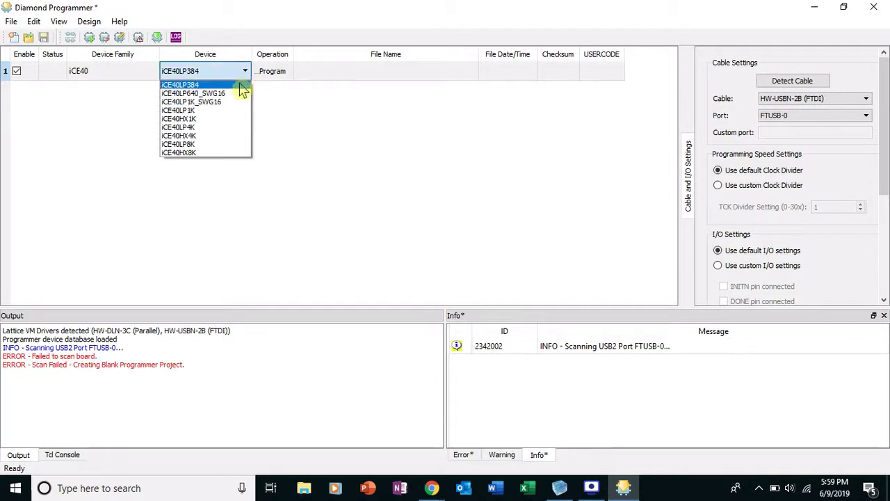
pyautogui.click(210, 120)
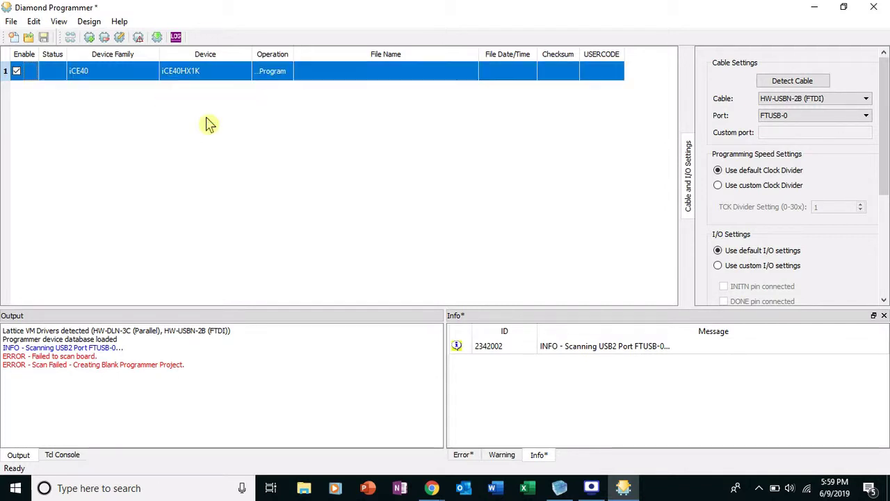
# Switch the iCE40HX1K's access mode to SPI Flash Programming
pyautogui.doubleClick(273, 72)
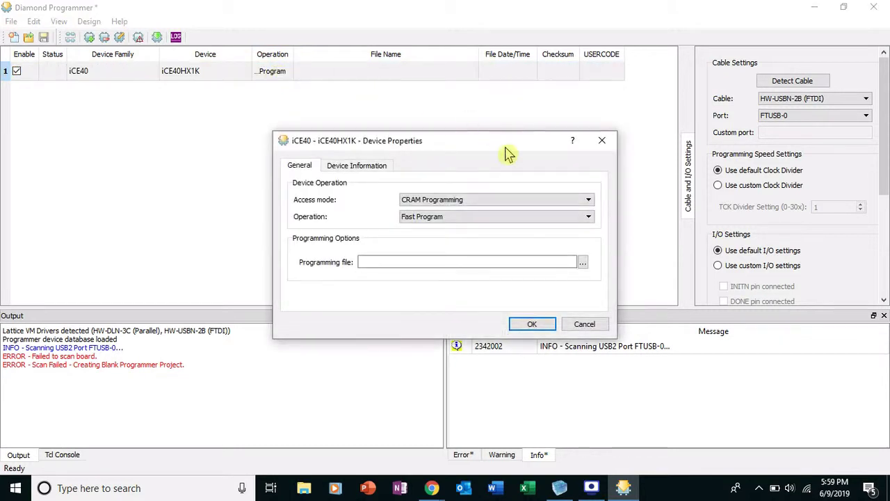
pyautogui.click(513, 201)
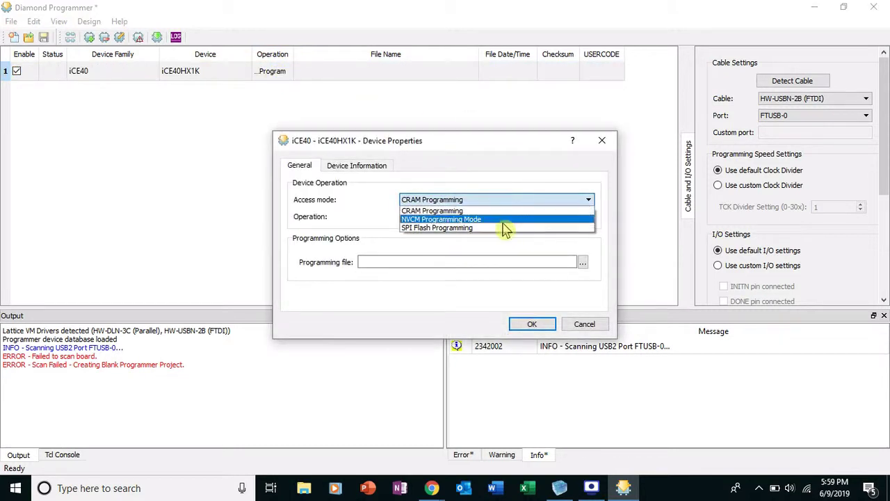
pyautogui.click(504, 228)
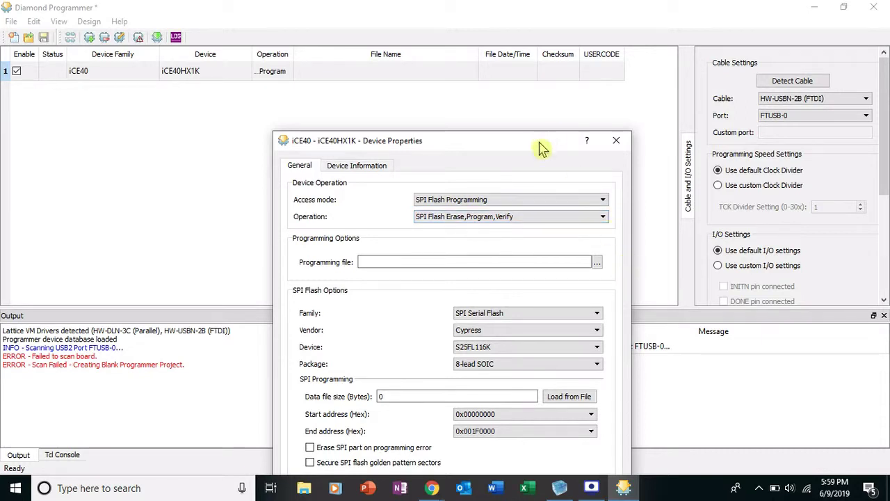
# In Device Properties, choose vendor Micron, device N25Q032 and package 8-pin VDFPN8
pyautogui.moveTo(541, 144); pyautogui.dragTo(529, 31)
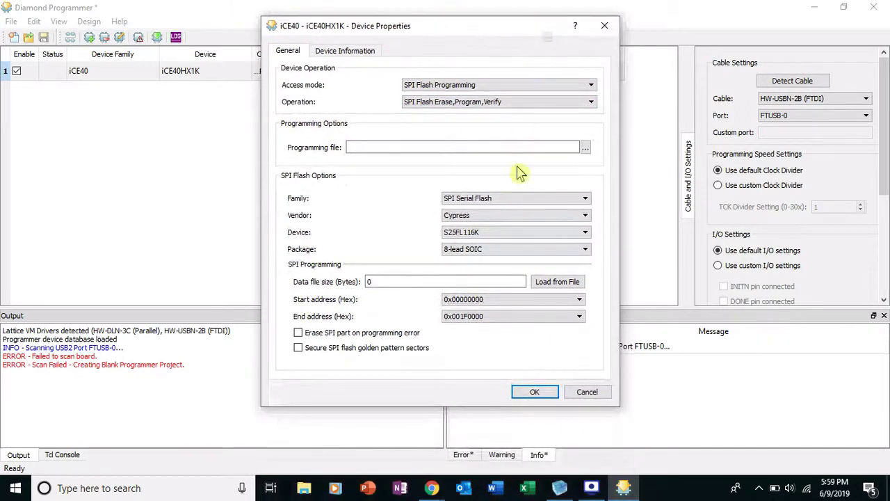
pyautogui.click(508, 216)
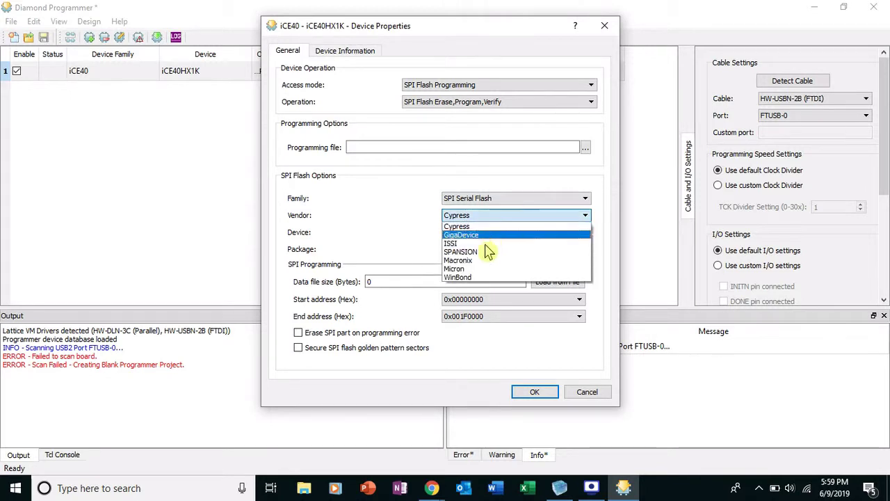
pyautogui.click(470, 270)
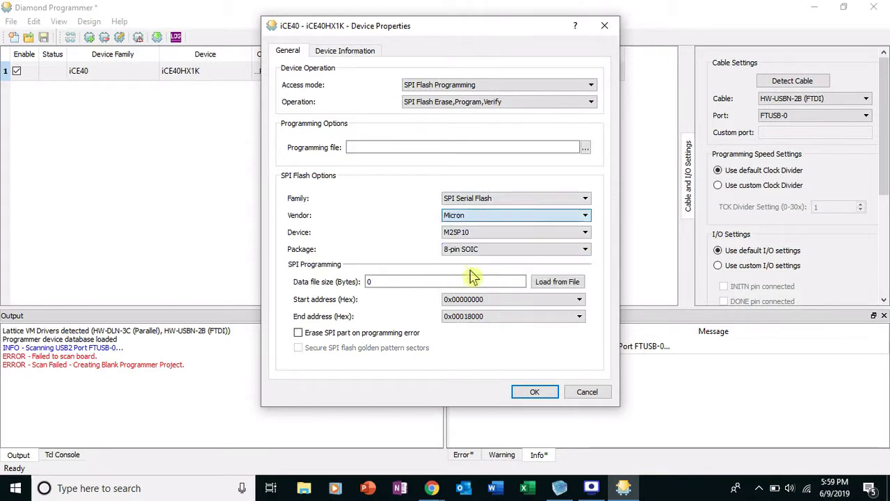
pyautogui.click(471, 233)
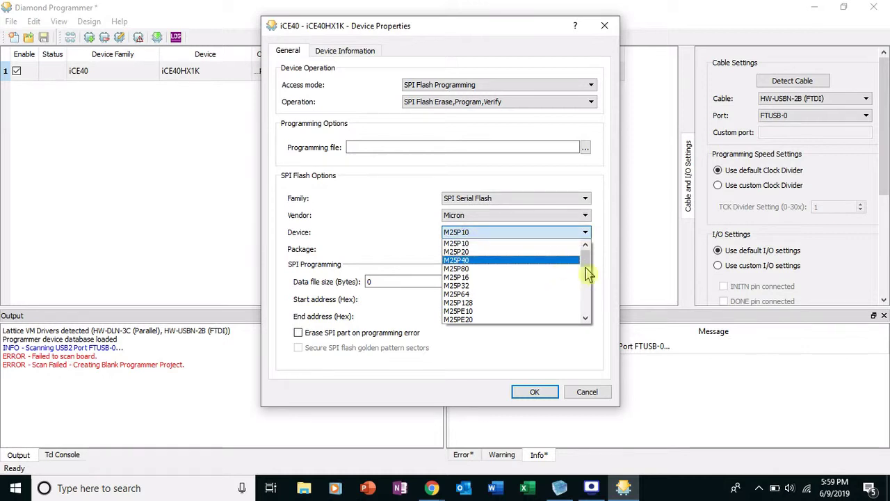
pyautogui.moveTo(586, 260); pyautogui.dragTo(586, 286)
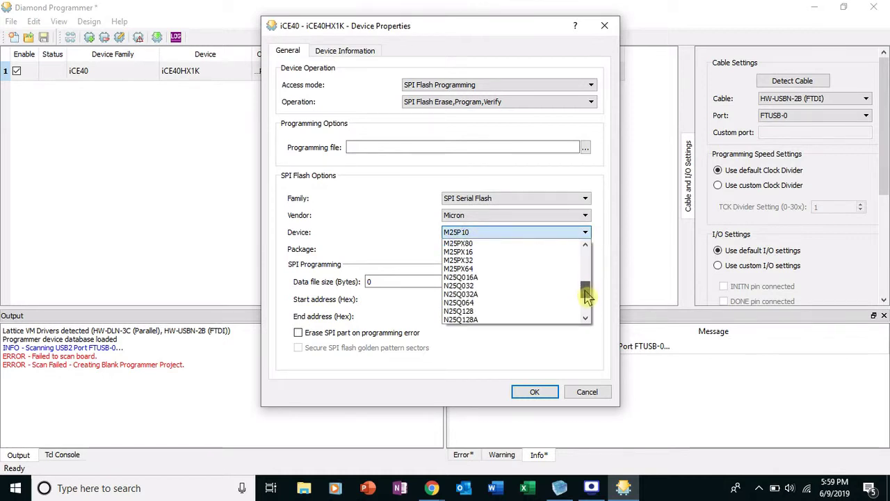
pyautogui.scroll(-2, 587, 295)
pyautogui.scroll(-4, 587, 296)
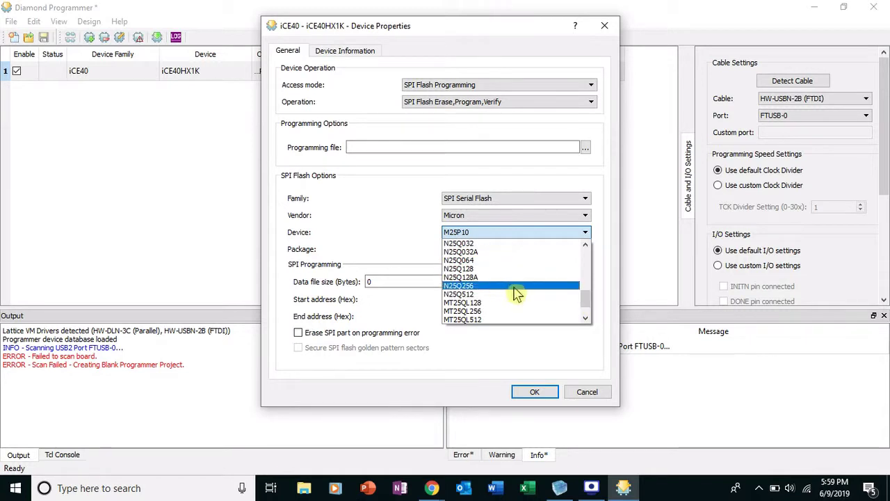
pyautogui.click(489, 244)
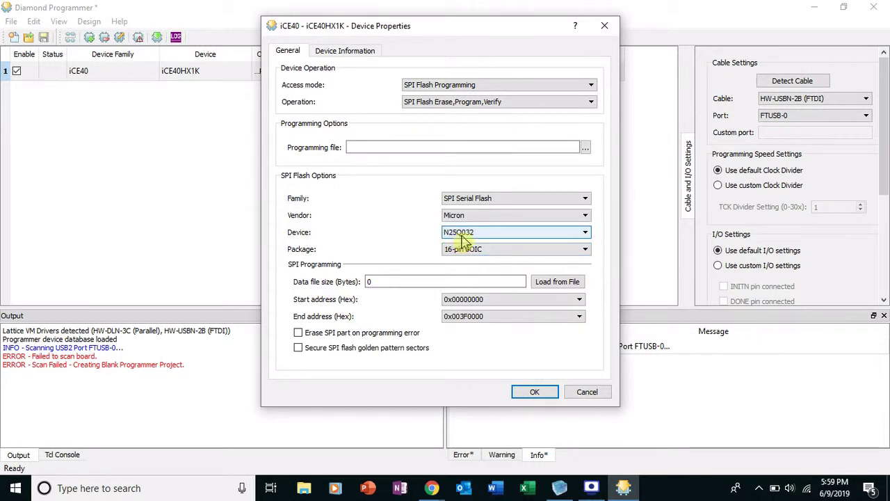
pyautogui.click(475, 249)
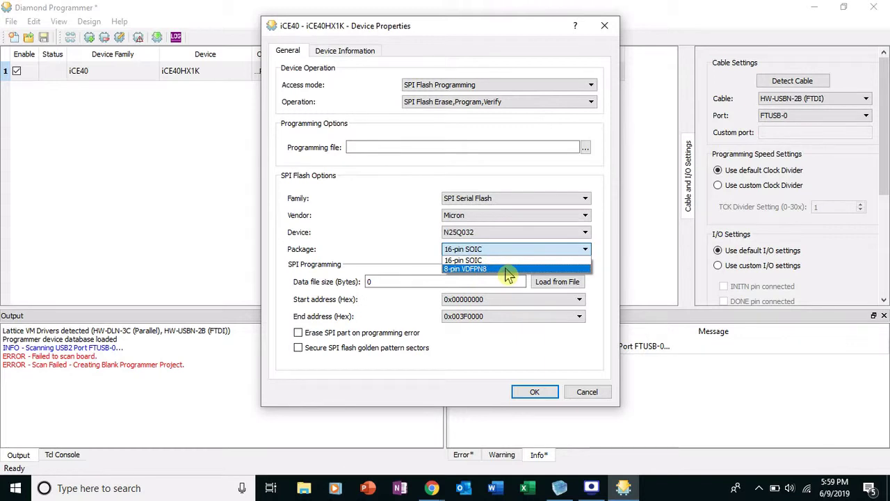
pyautogui.click(508, 270)
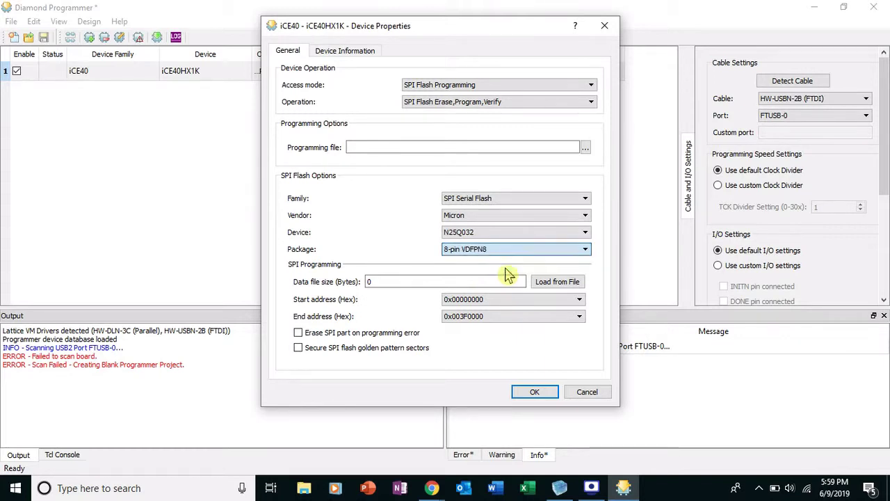
# Browse for the programming file to C:\lscc\iCEcube2.2017.08\Youtube\ANDgate
pyautogui.click(586, 149)
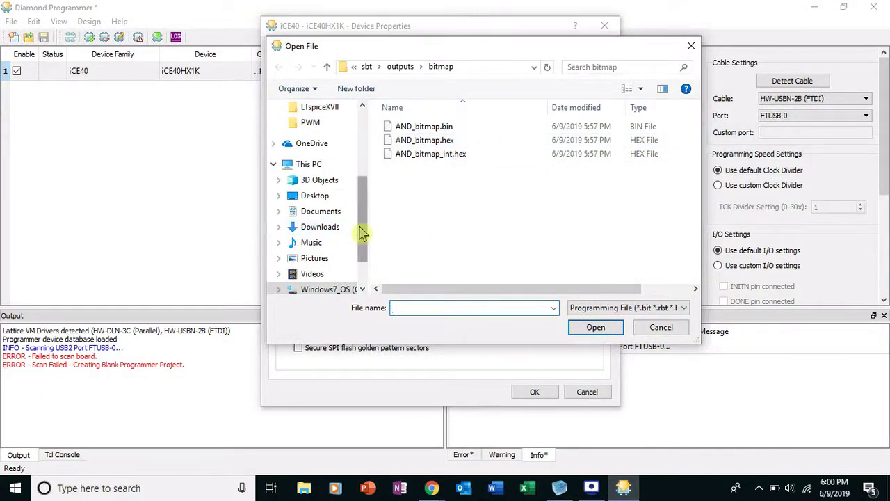
pyautogui.moveTo(361, 229); pyautogui.dragTo(362, 235)
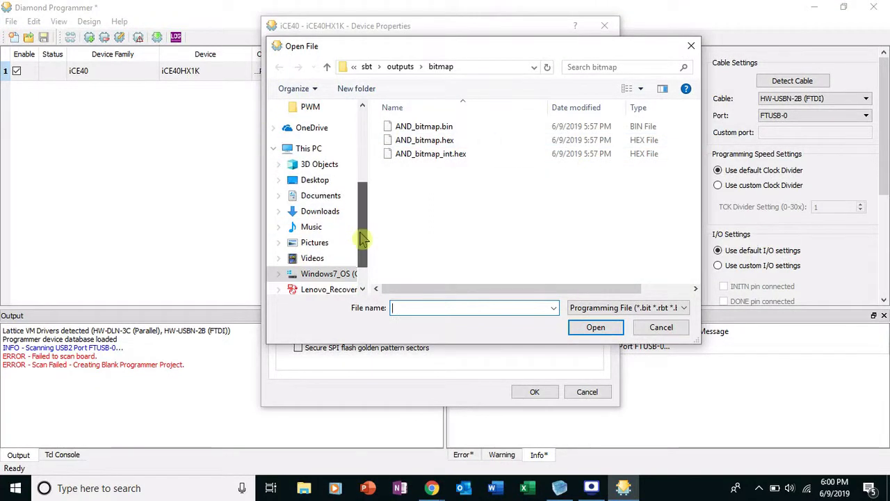
pyautogui.click(330, 275)
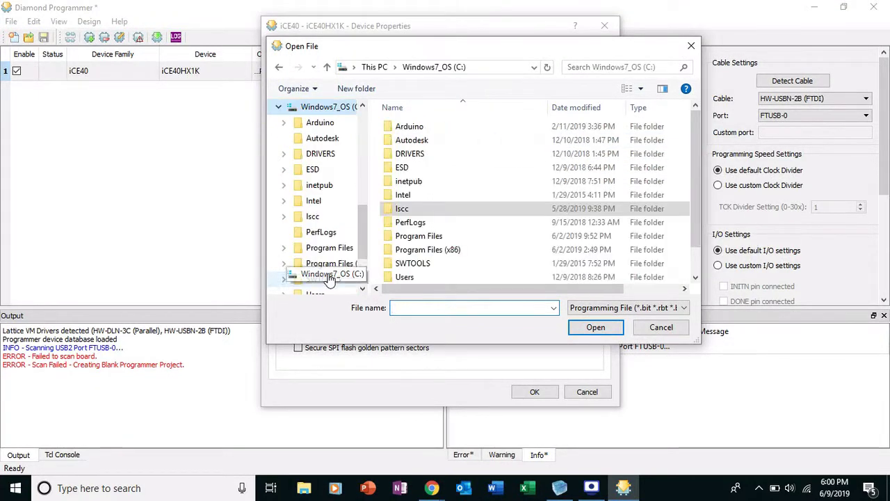
pyautogui.doubleClick(409, 213)
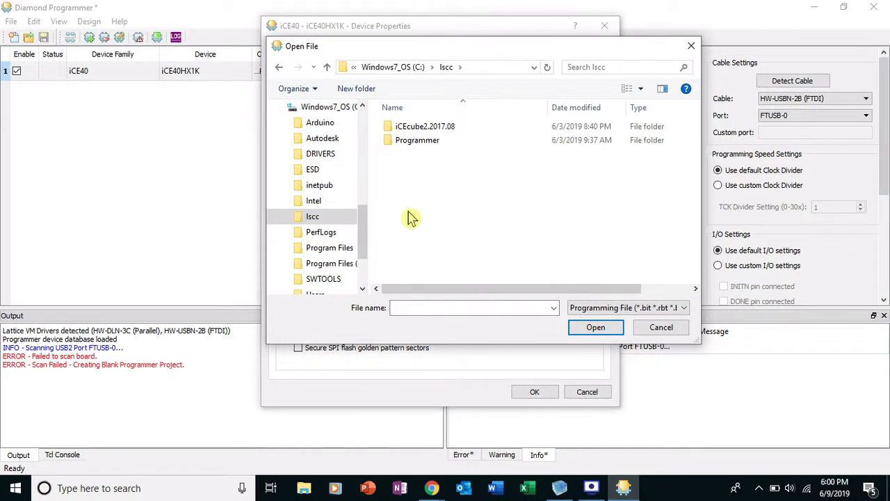
pyautogui.doubleClick(421, 129)
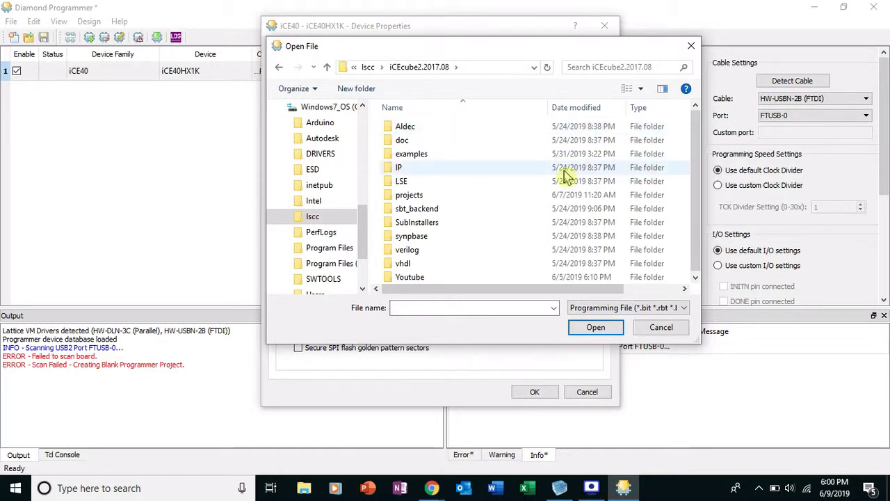
pyautogui.doubleClick(440, 280)
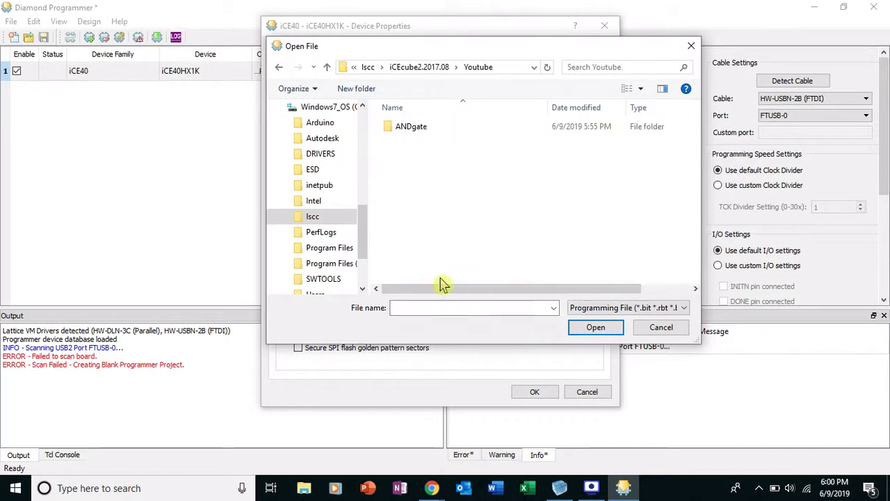
pyautogui.doubleClick(423, 126)
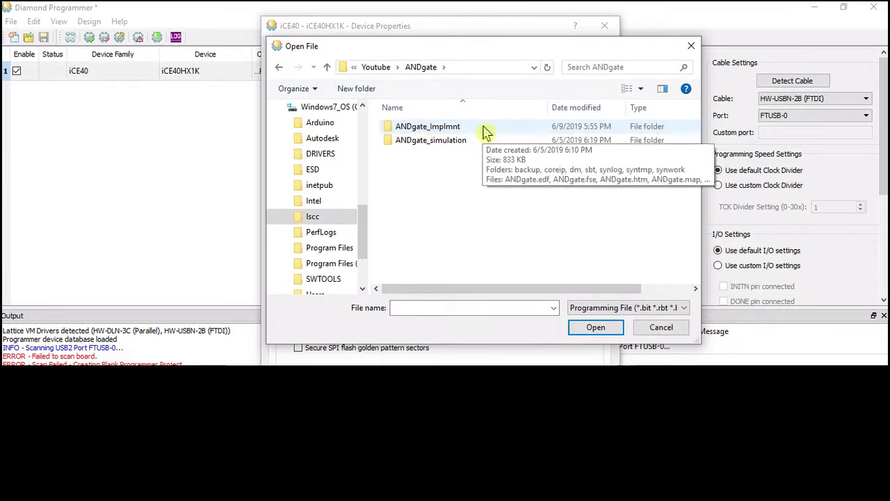
# Load AND_bitmap.bin from ANDgate_Implmnt\sbt\outputs\bitmap as the programming file
pyautogui.doubleClick(478, 132)
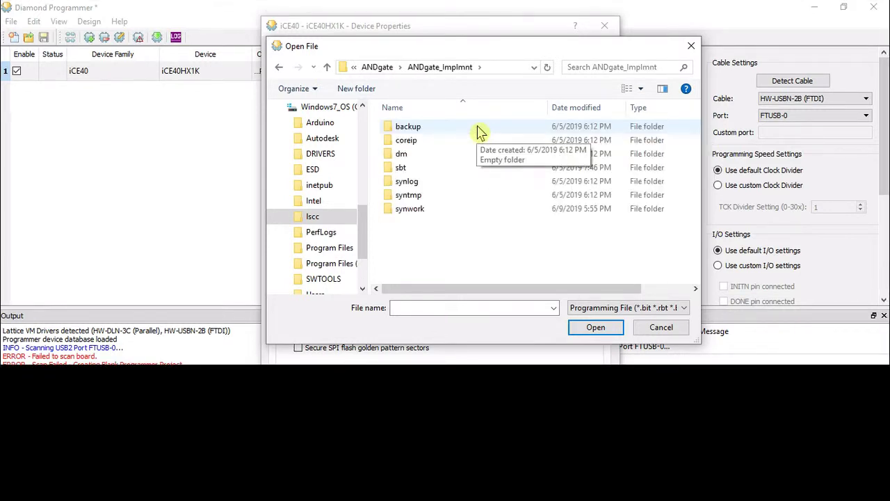
pyautogui.doubleClick(427, 170)
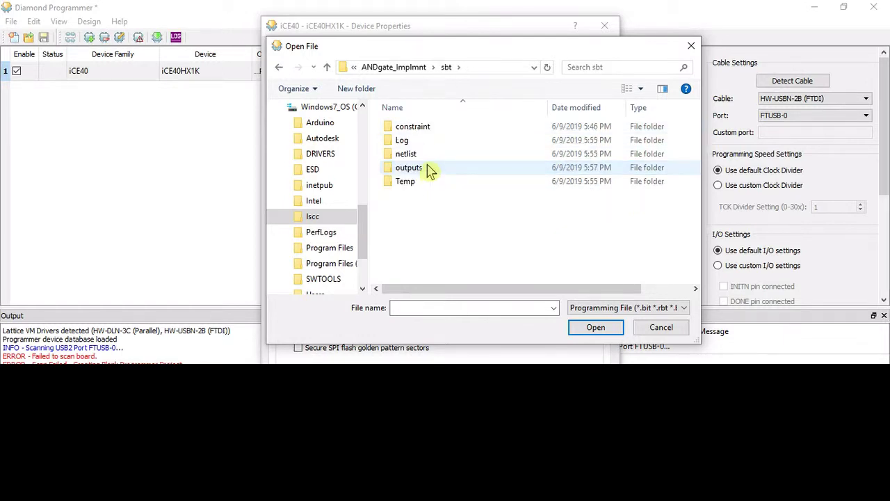
pyautogui.doubleClick(409, 168)
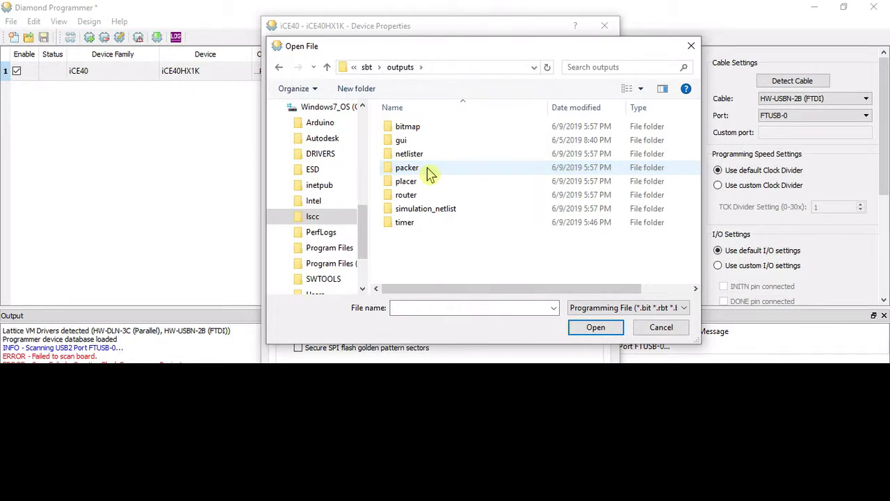
pyautogui.doubleClick(423, 130)
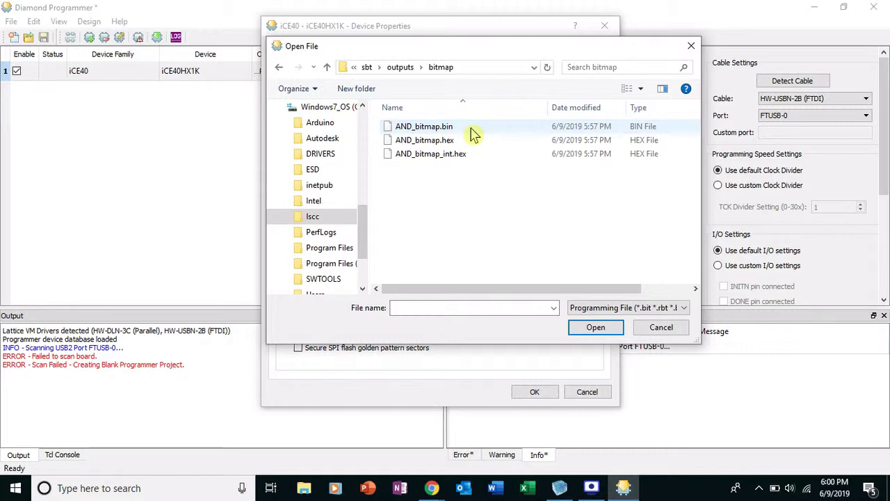
pyautogui.click(473, 134)
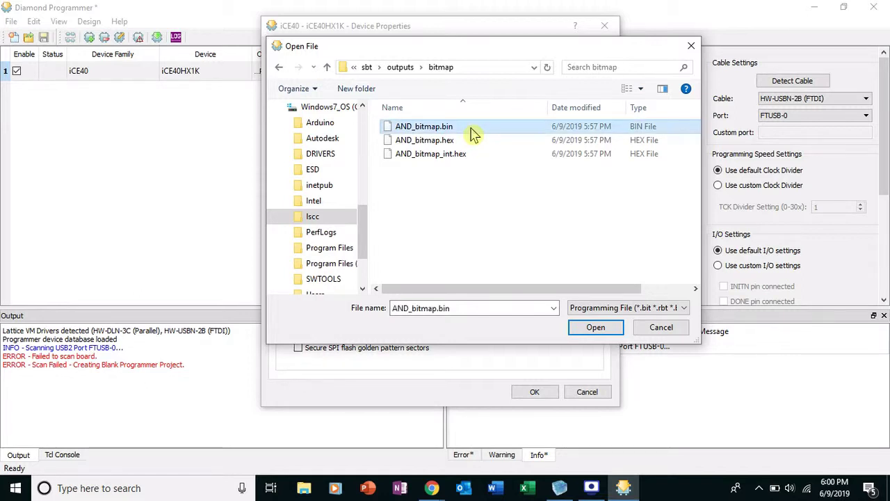
pyautogui.click(591, 329)
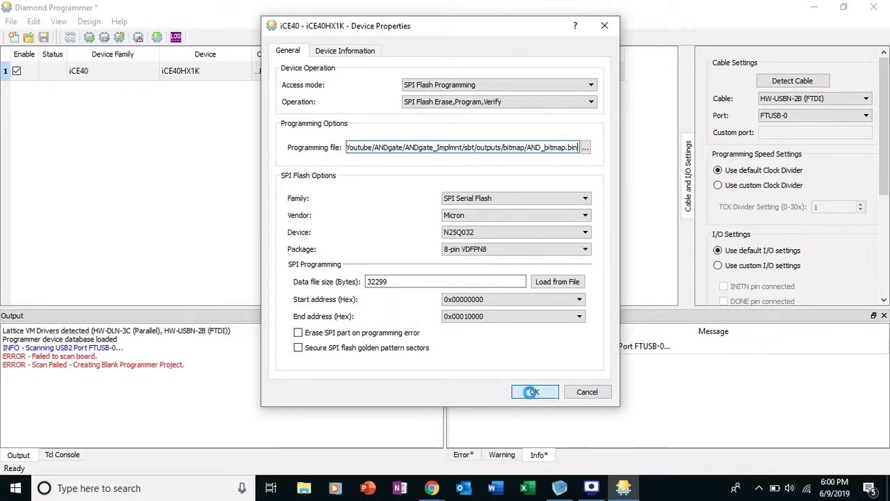
# Confirm the device properties and program the iCE40HX1K's SPI flash with AND_bitmap.bin
pyautogui.click(534, 393)
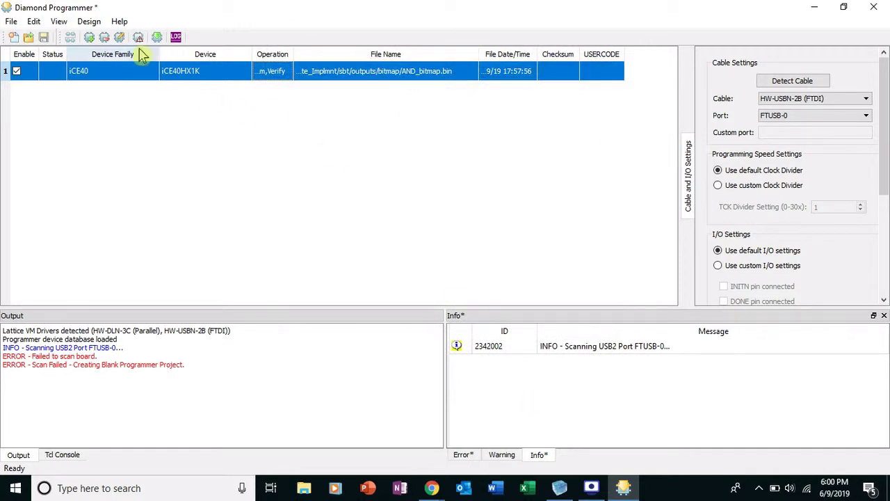
pyautogui.click(157, 38)
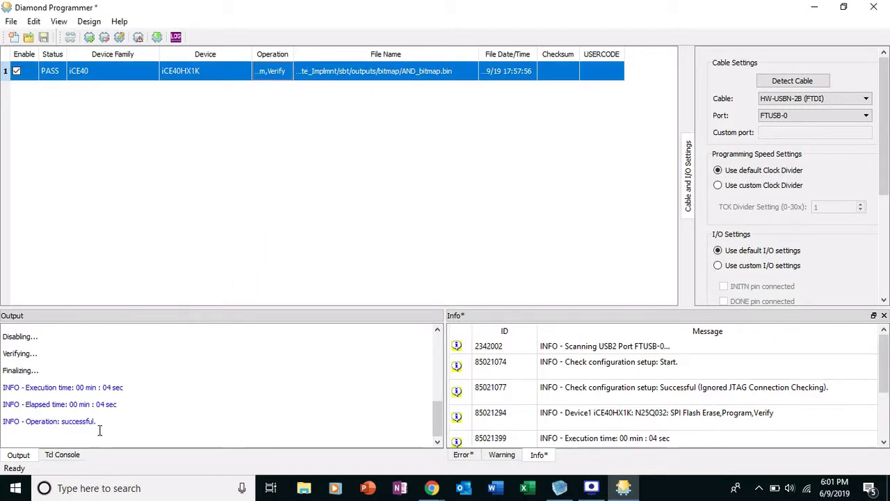
pyautogui.moveTo(97, 422); pyautogui.dragTo(2, 423)
pyautogui.click(215, 412)
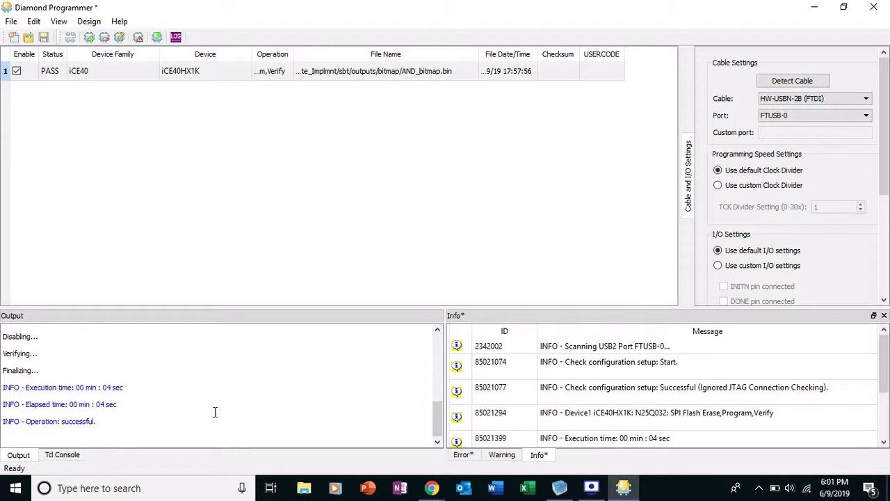